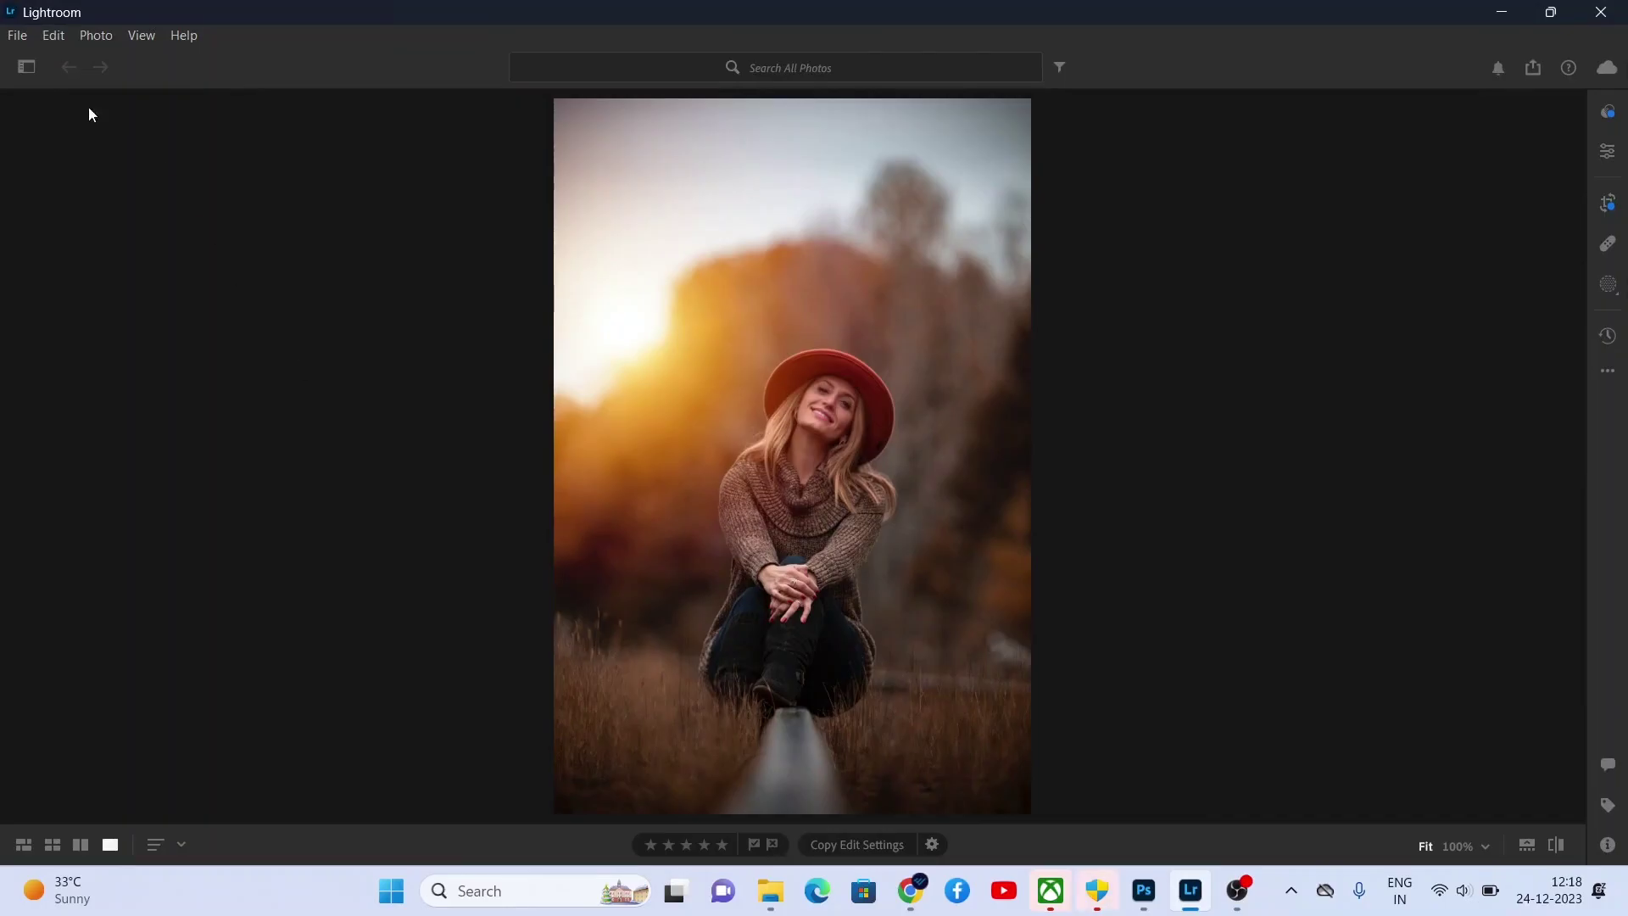
Enable Include Watermark in the Export dialog and switch the watermark editor to Graphic
{"action": "left_click", "coordinate": [20, 36]}
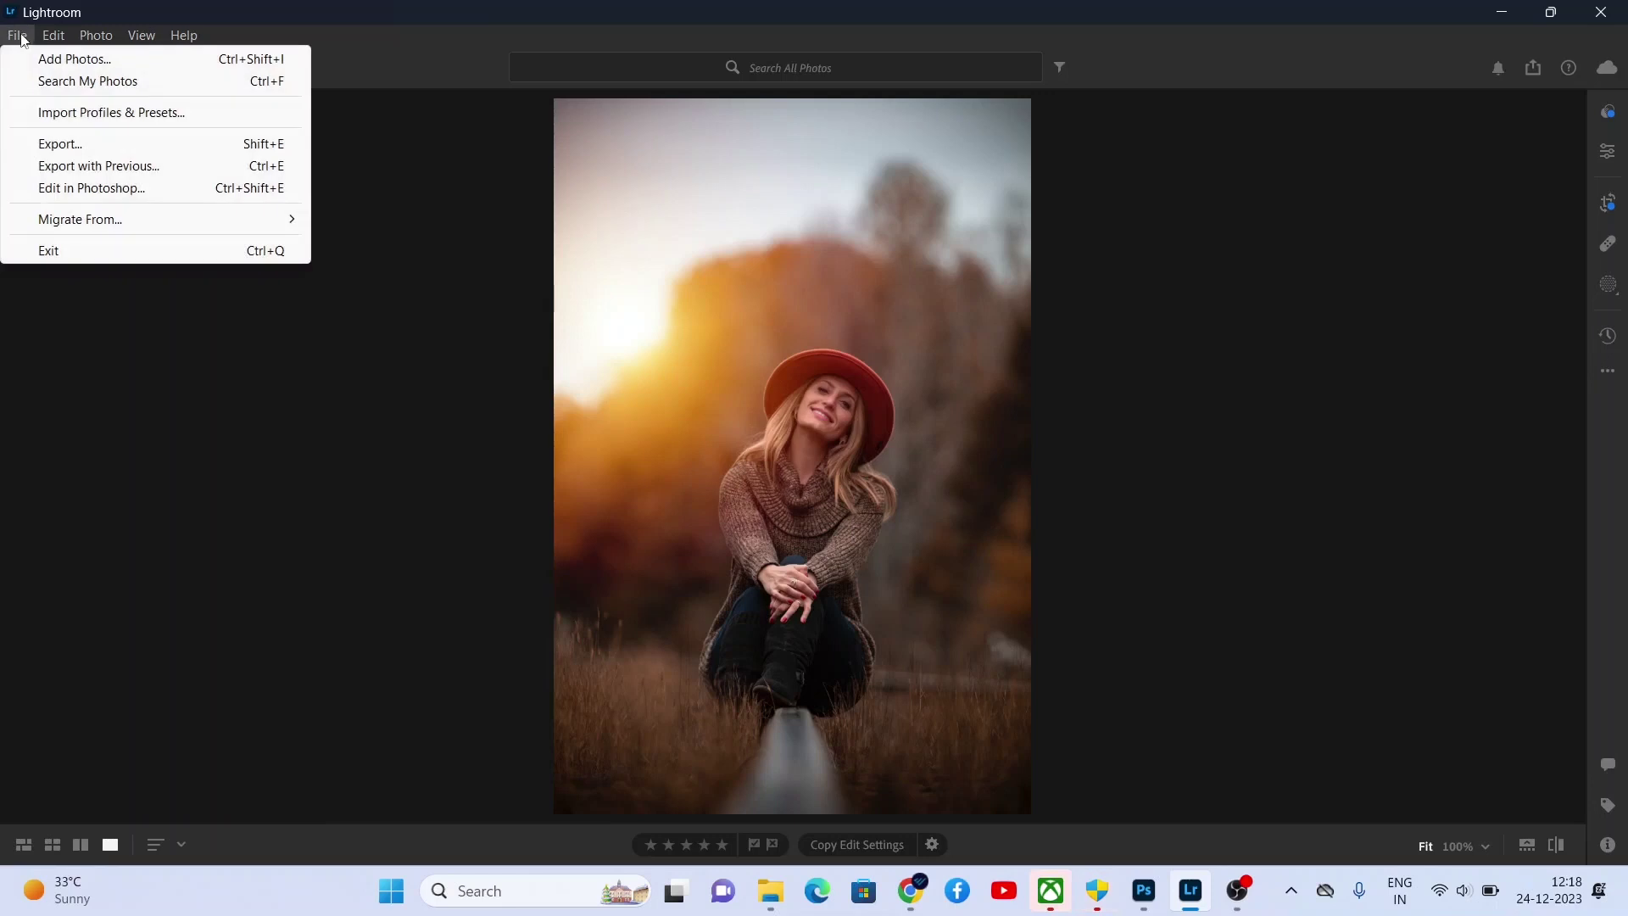
{"action": "left_click", "coordinate": [53, 142]}
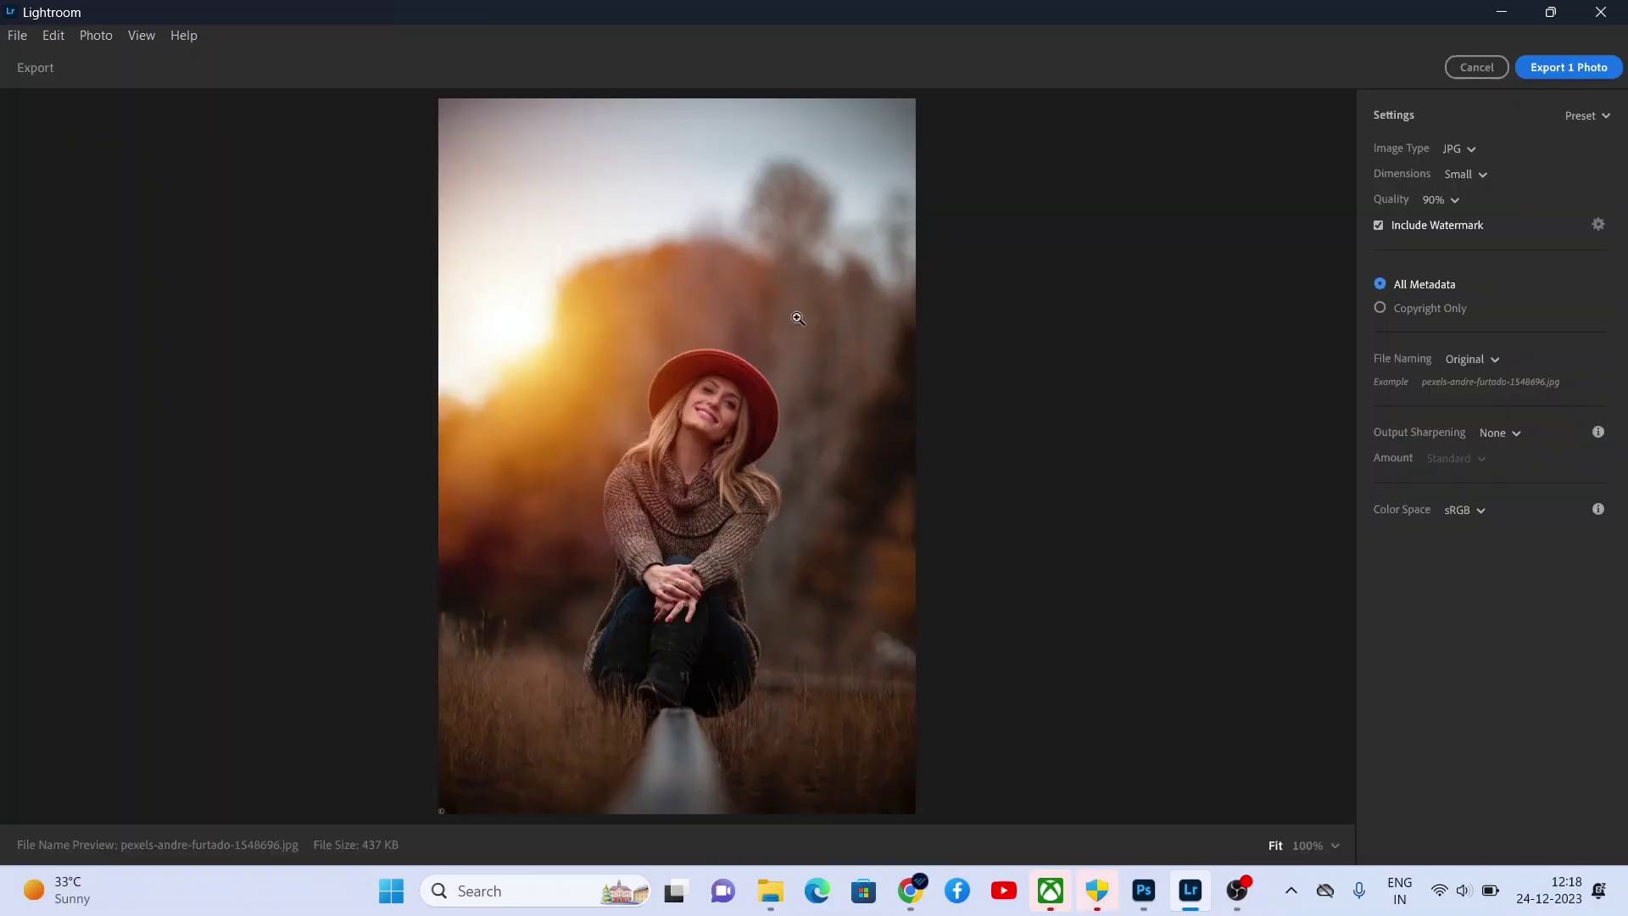
{"action": "left_click", "coordinate": [1378, 225]}
{"action": "left_click", "coordinate": [1379, 225]}
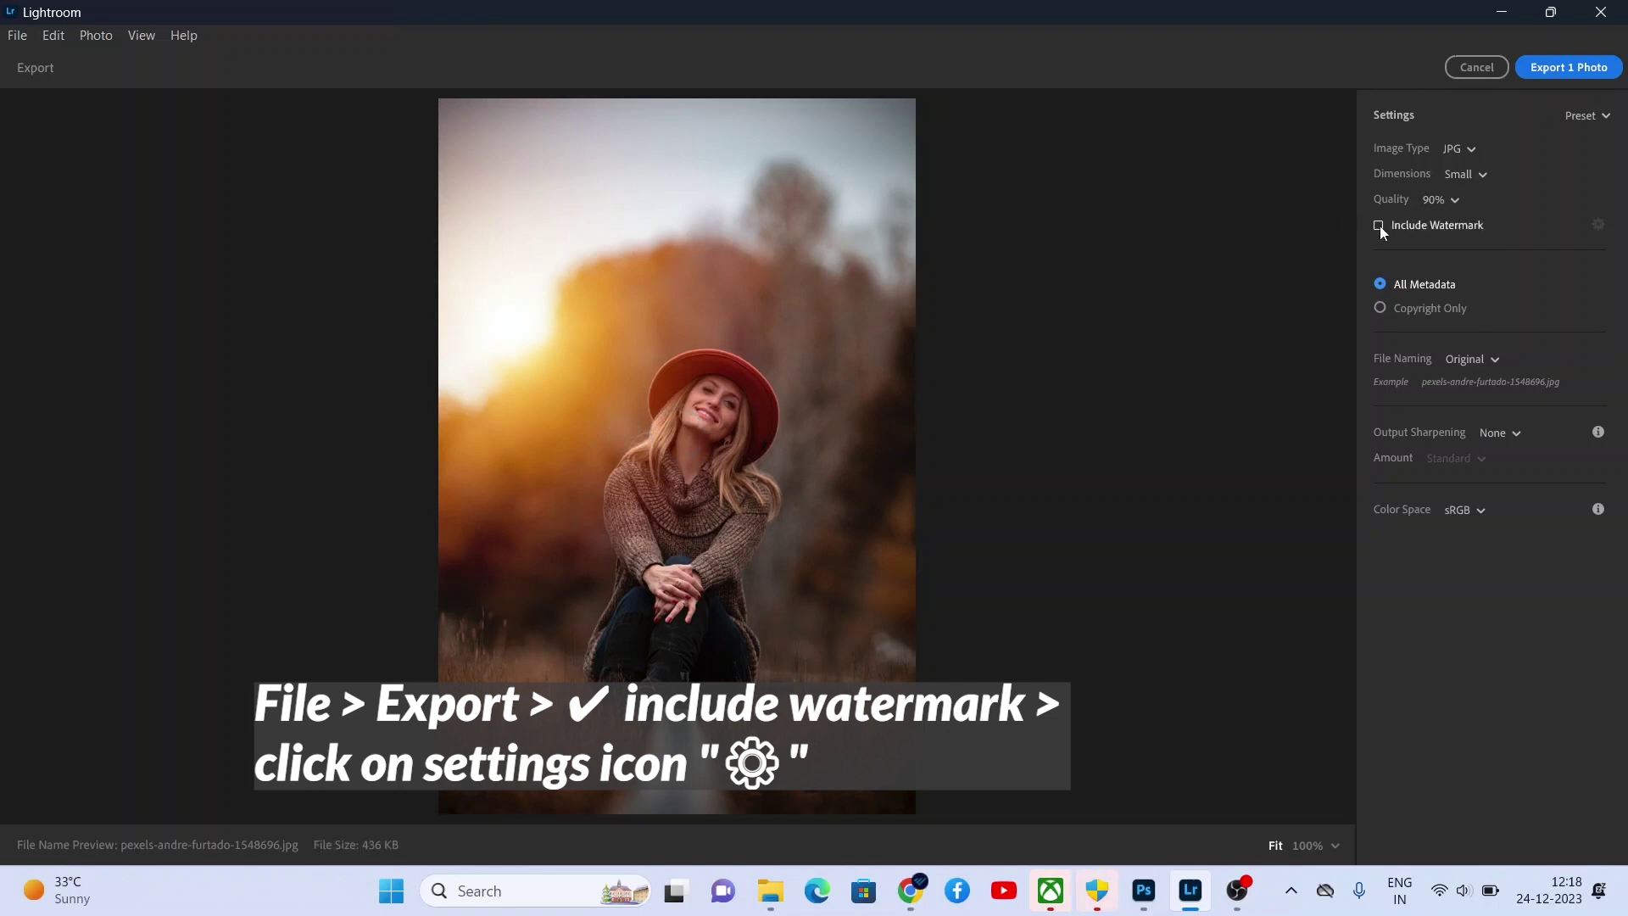
{"action": "left_click", "coordinate": [1378, 226]}
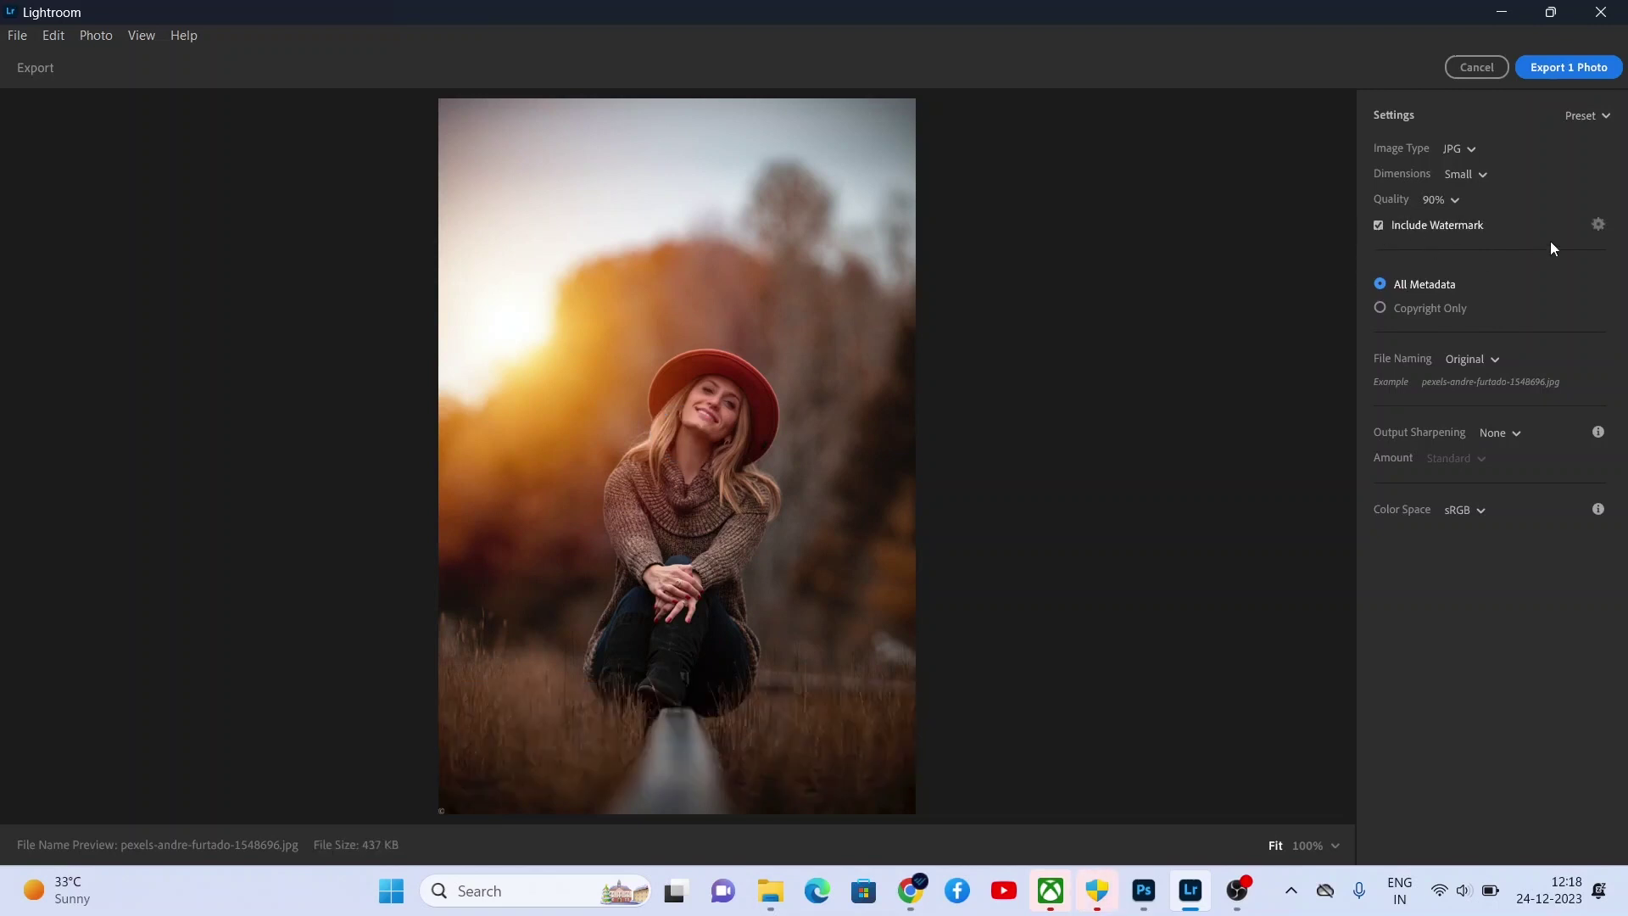
{"action": "left_click", "coordinate": [1599, 225]}
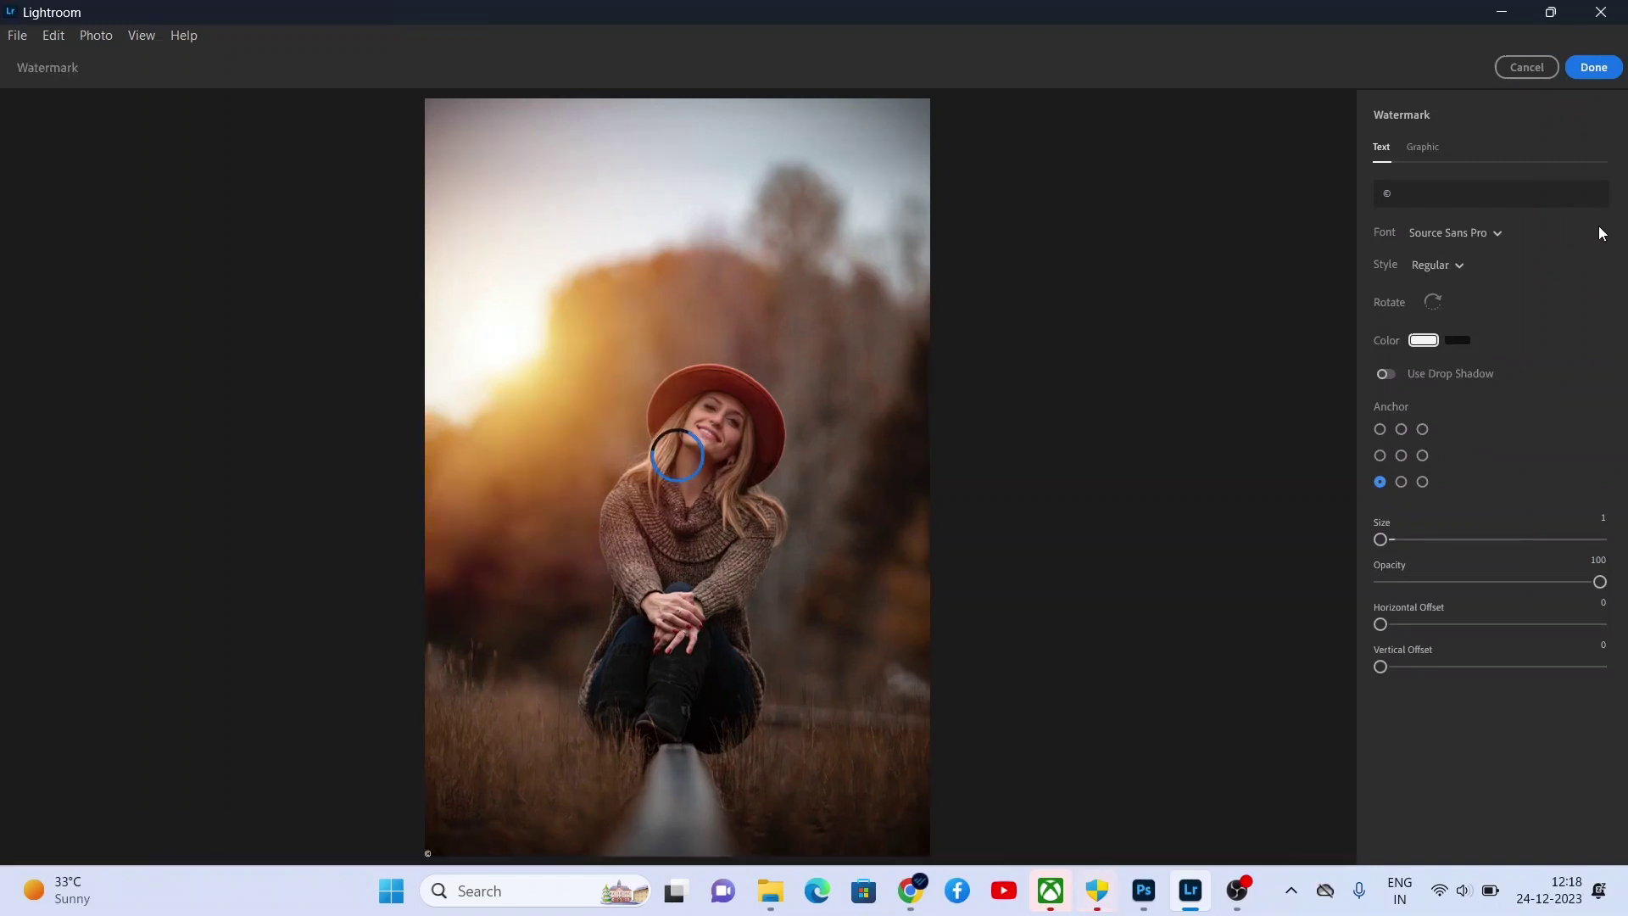
{"action": "left_click", "coordinate": [1429, 147]}
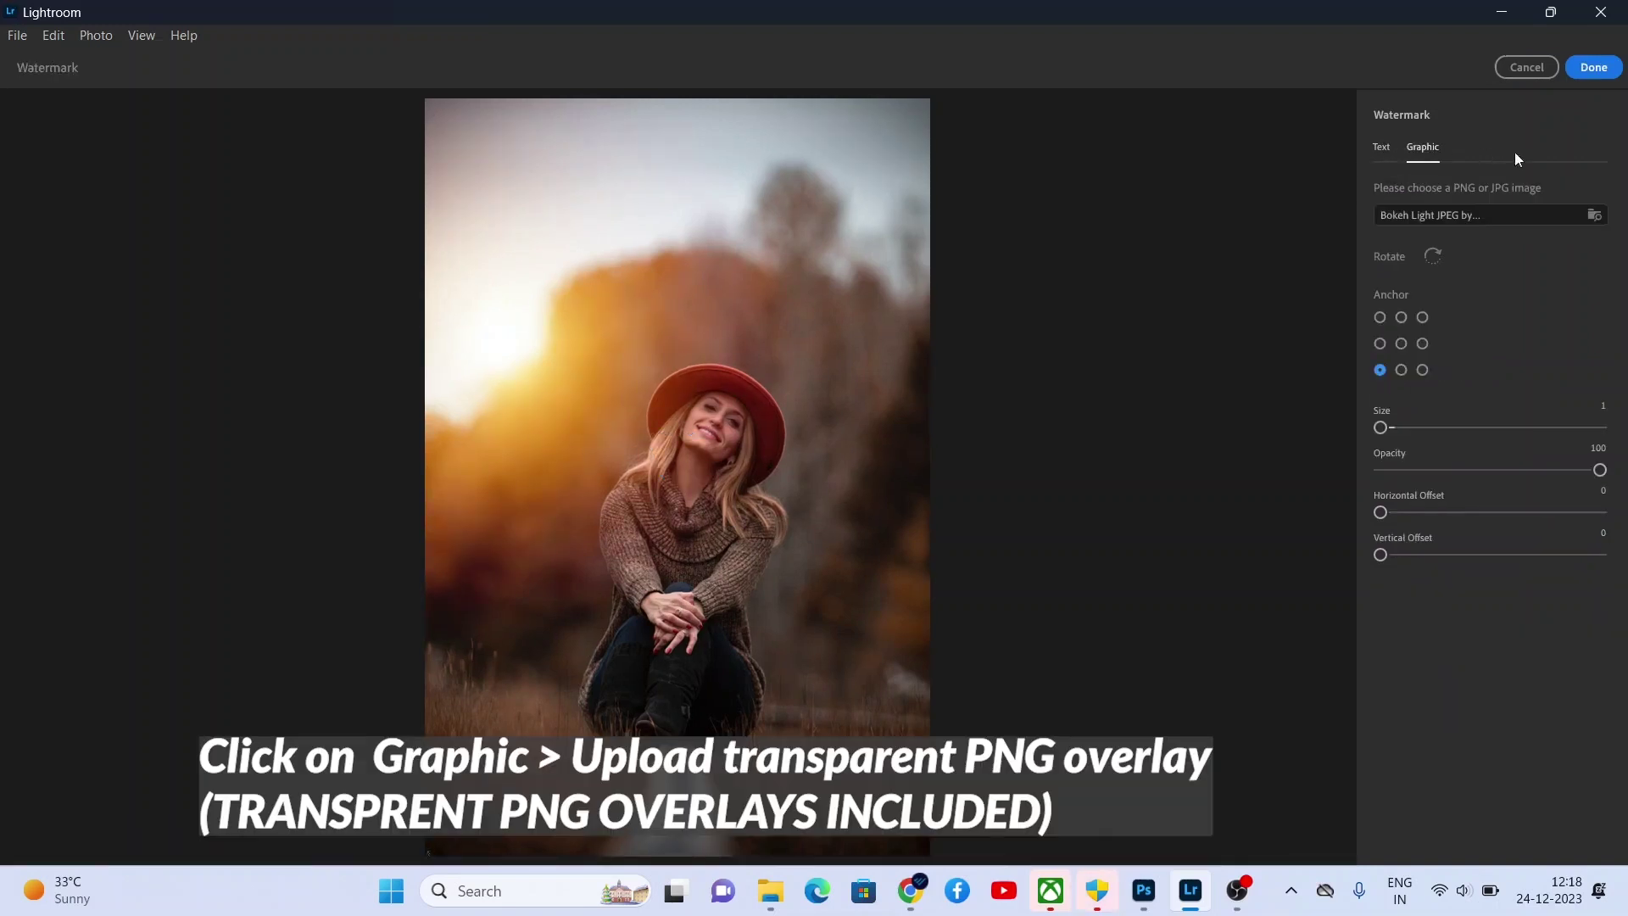
Load overlay _21 from the 26 Bokeh Light Overlays folder as the watermark image
{"action": "left_click", "coordinate": [1461, 215]}
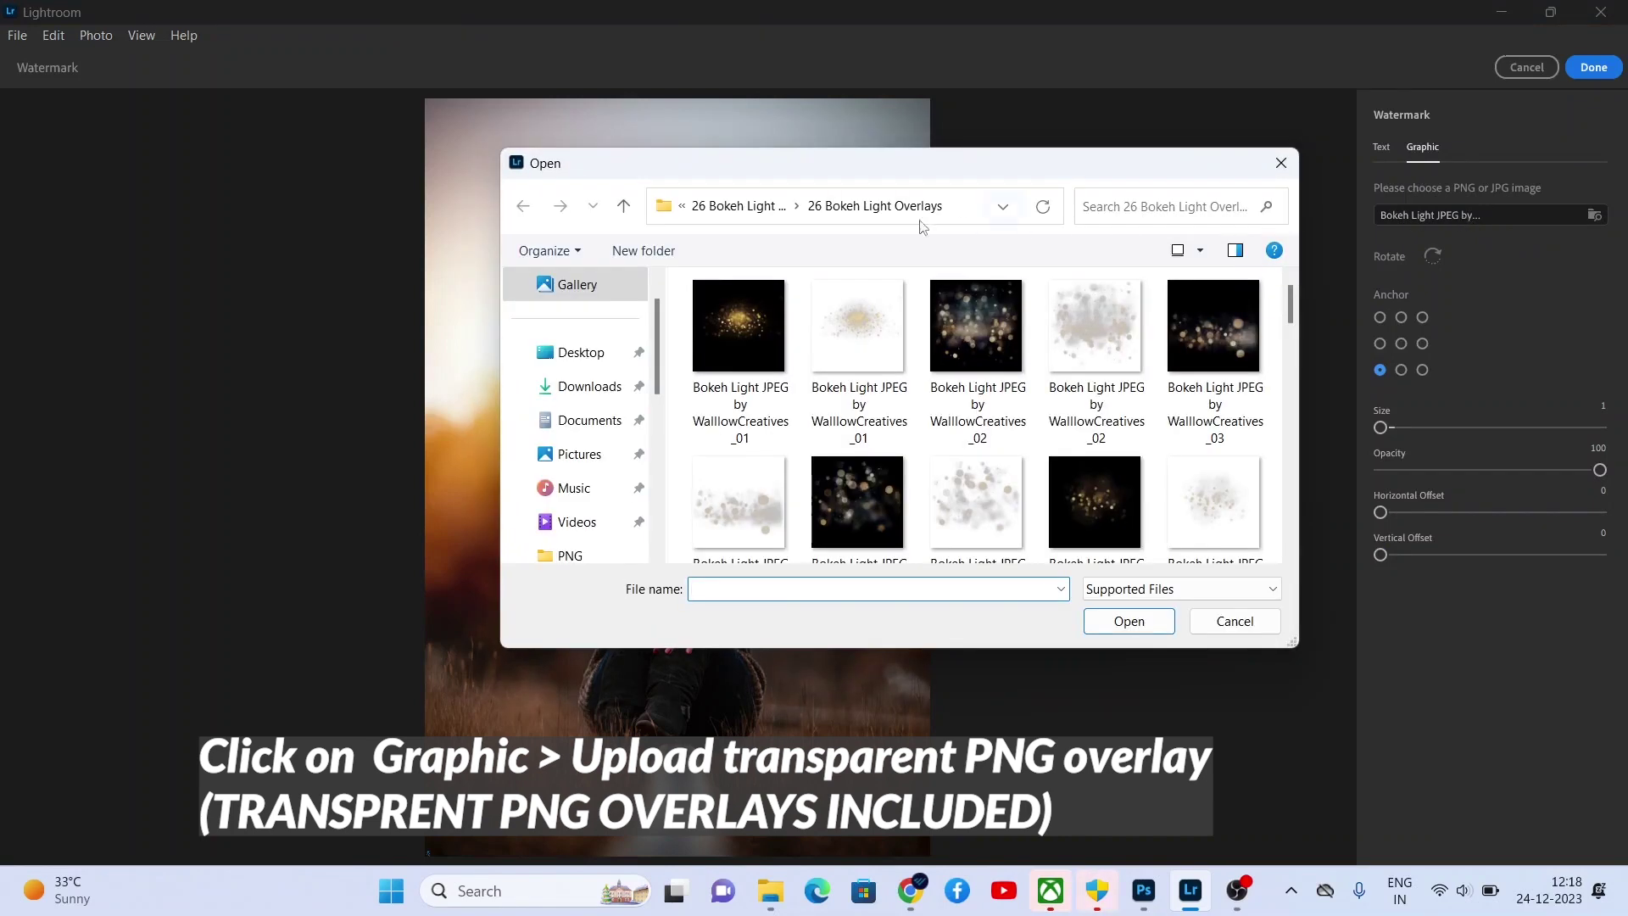
{"action": "left_click", "coordinate": [738, 205]}
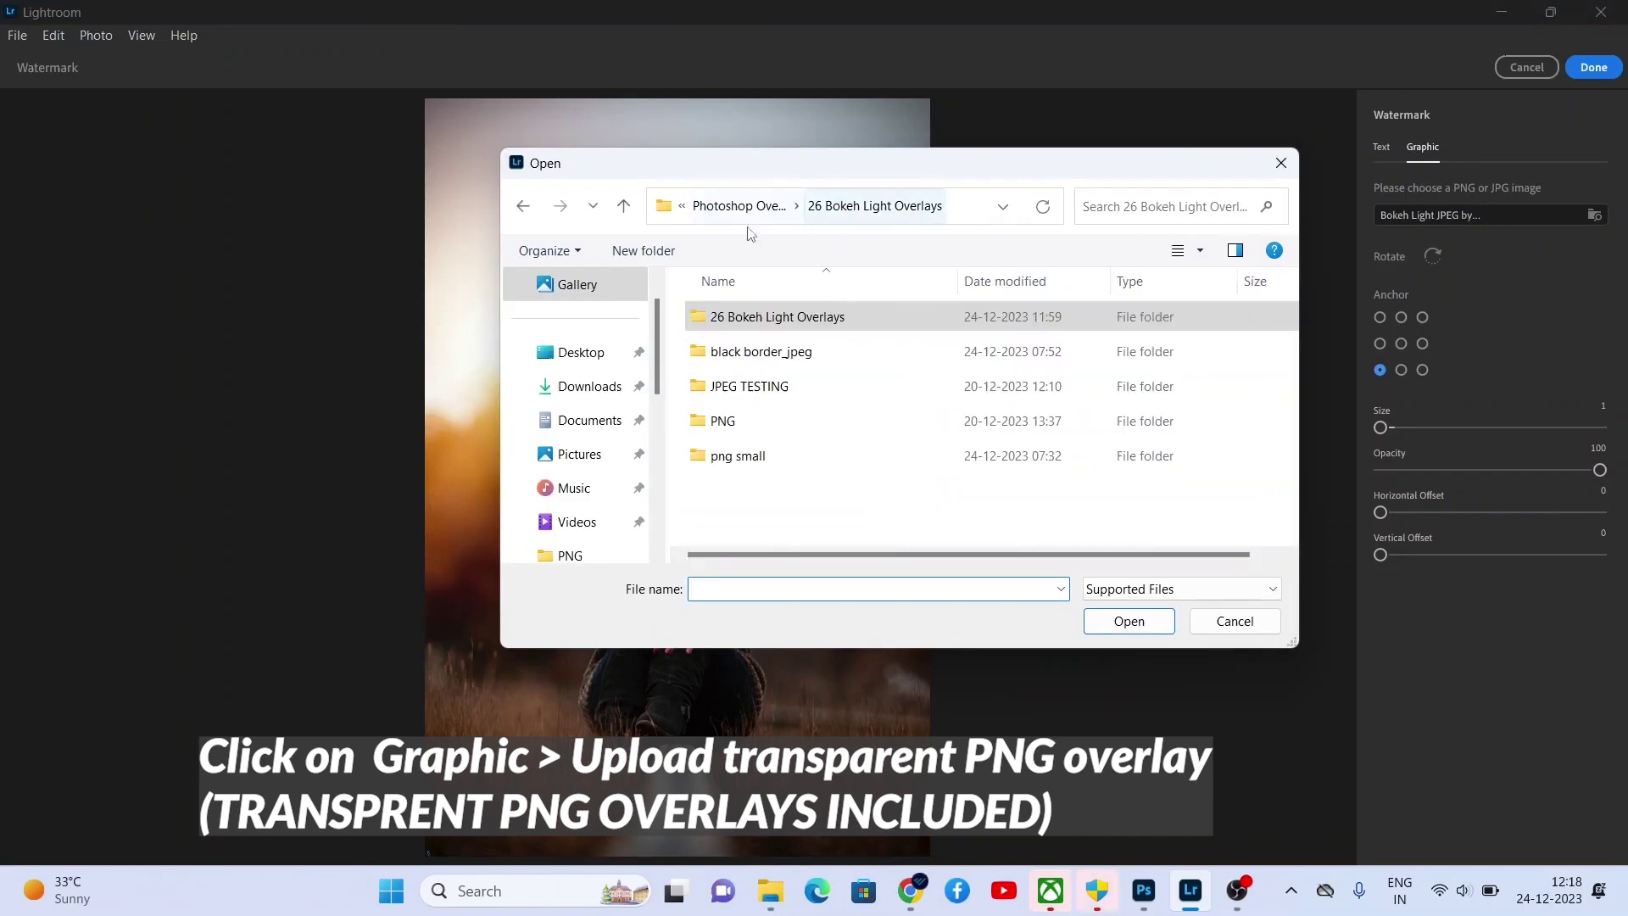
{"action": "double_click", "coordinate": [750, 318]}
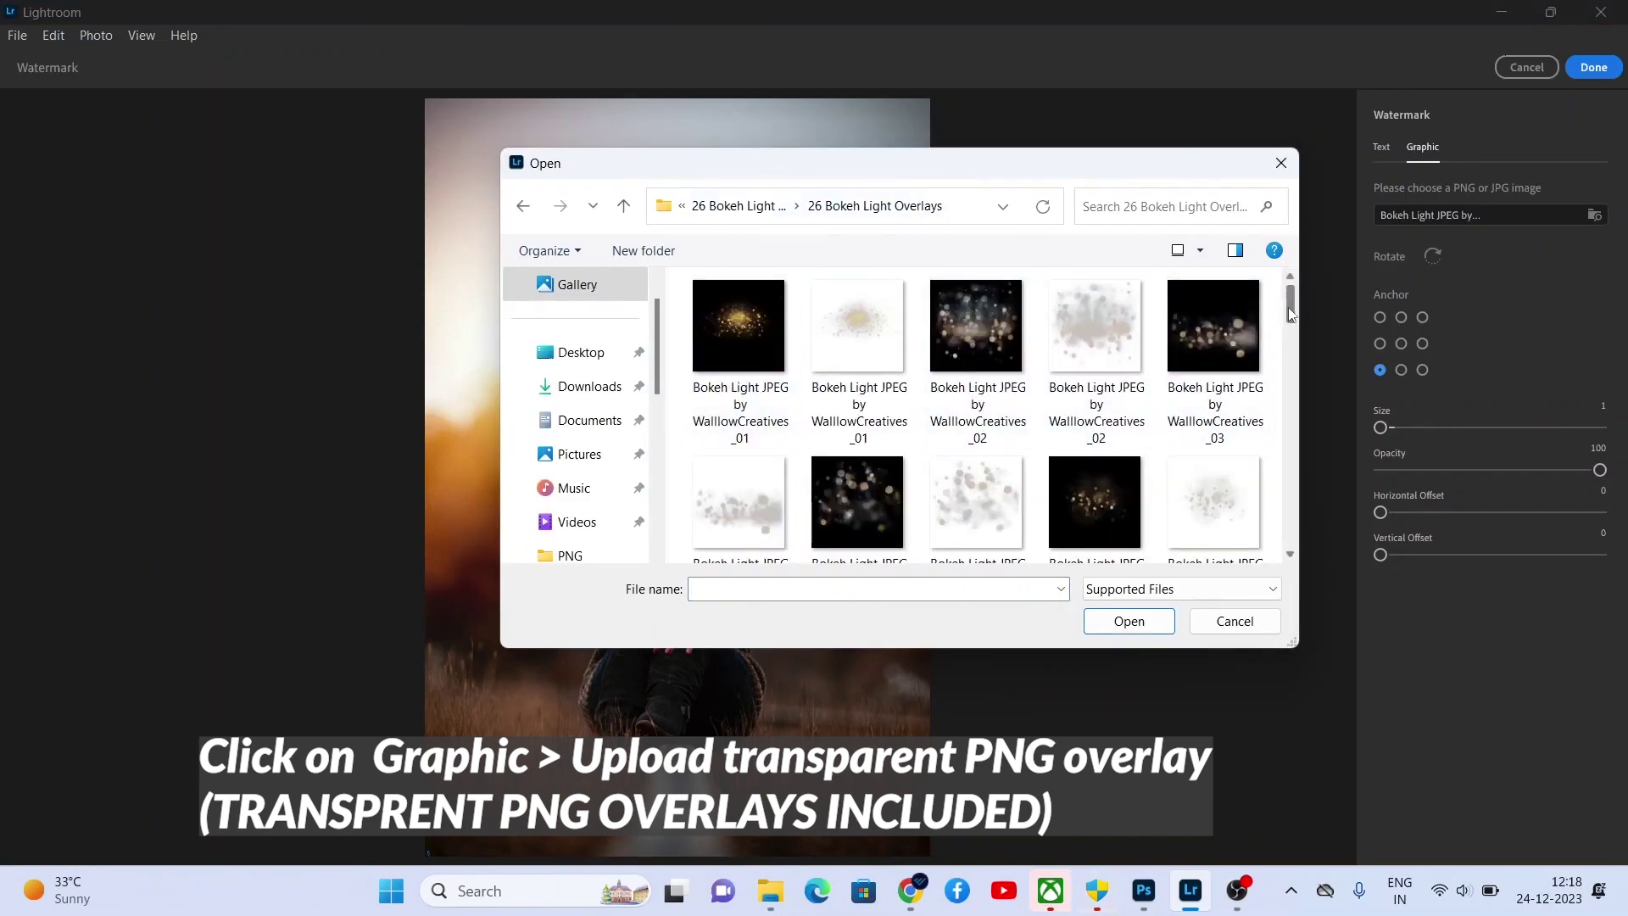
{"action": "left_click_drag", "start_coordinate": [1297, 647], "coordinate": [1389, 767]}
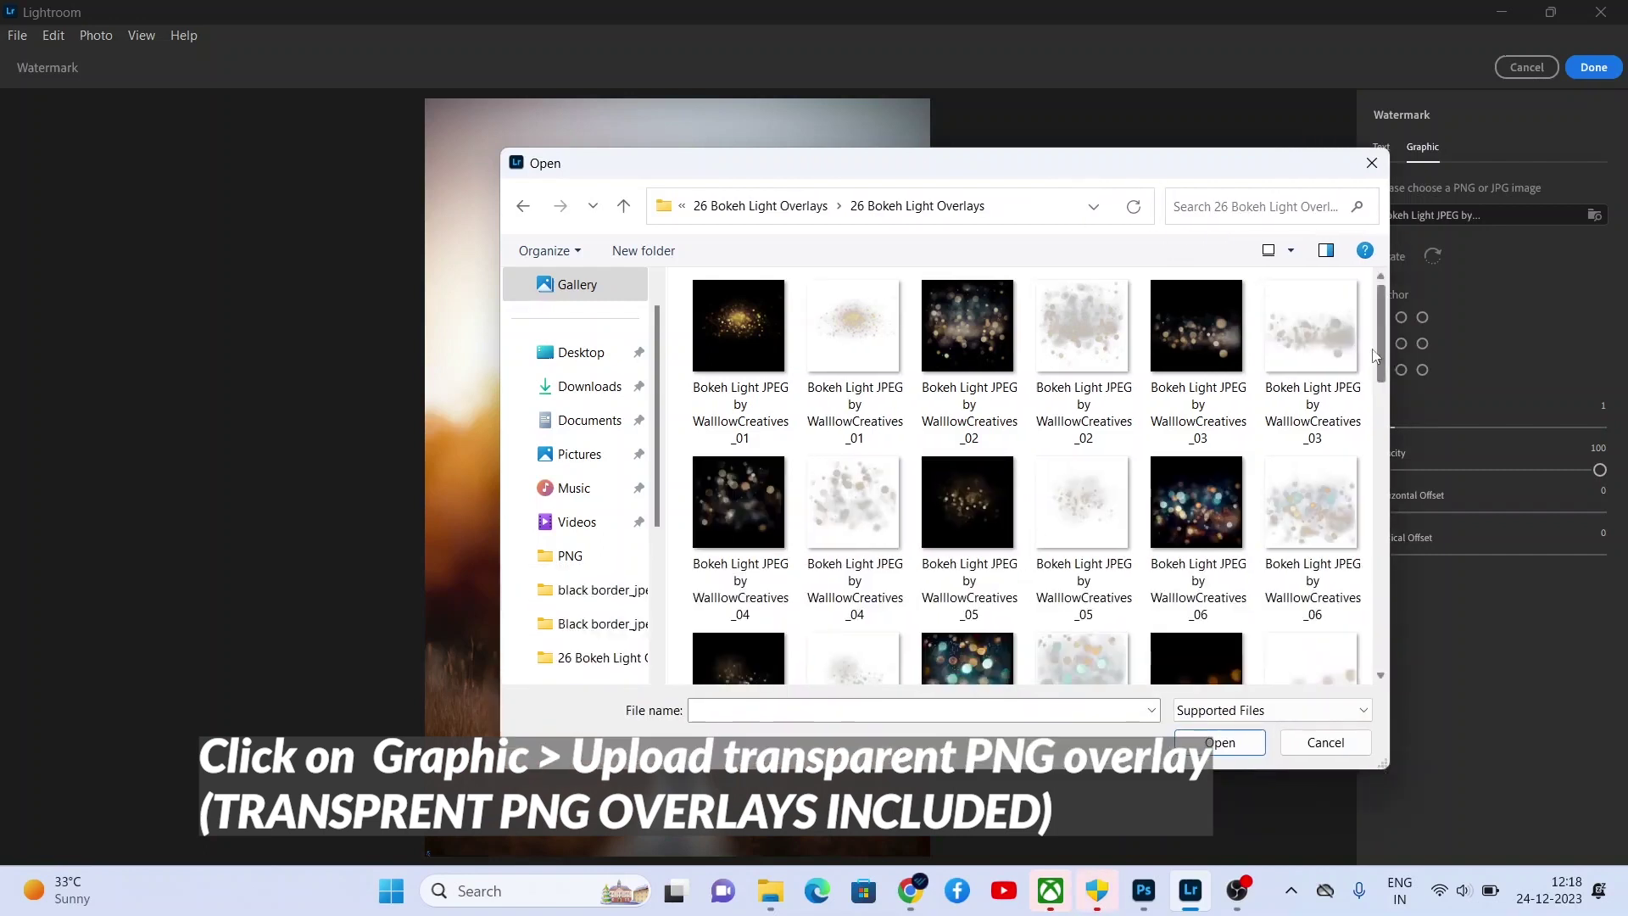
{"action": "left_click_drag", "start_coordinate": [1385, 330], "coordinate": [1387, 479]}
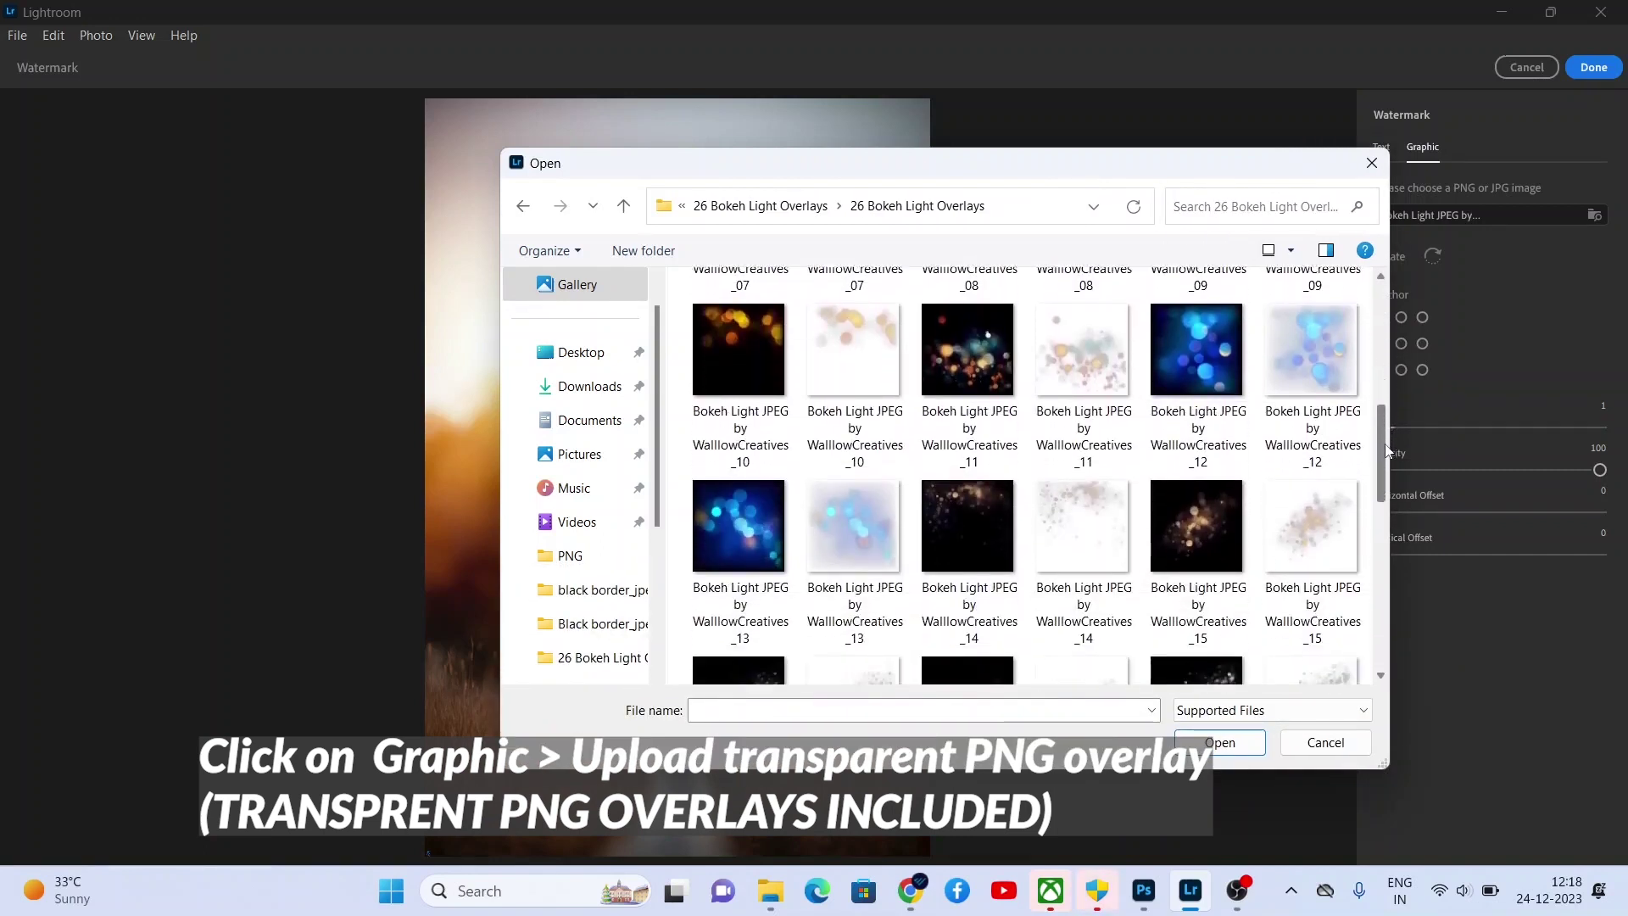
{"action": "left_click_drag", "start_coordinate": [1386, 478], "coordinate": [1399, 582]}
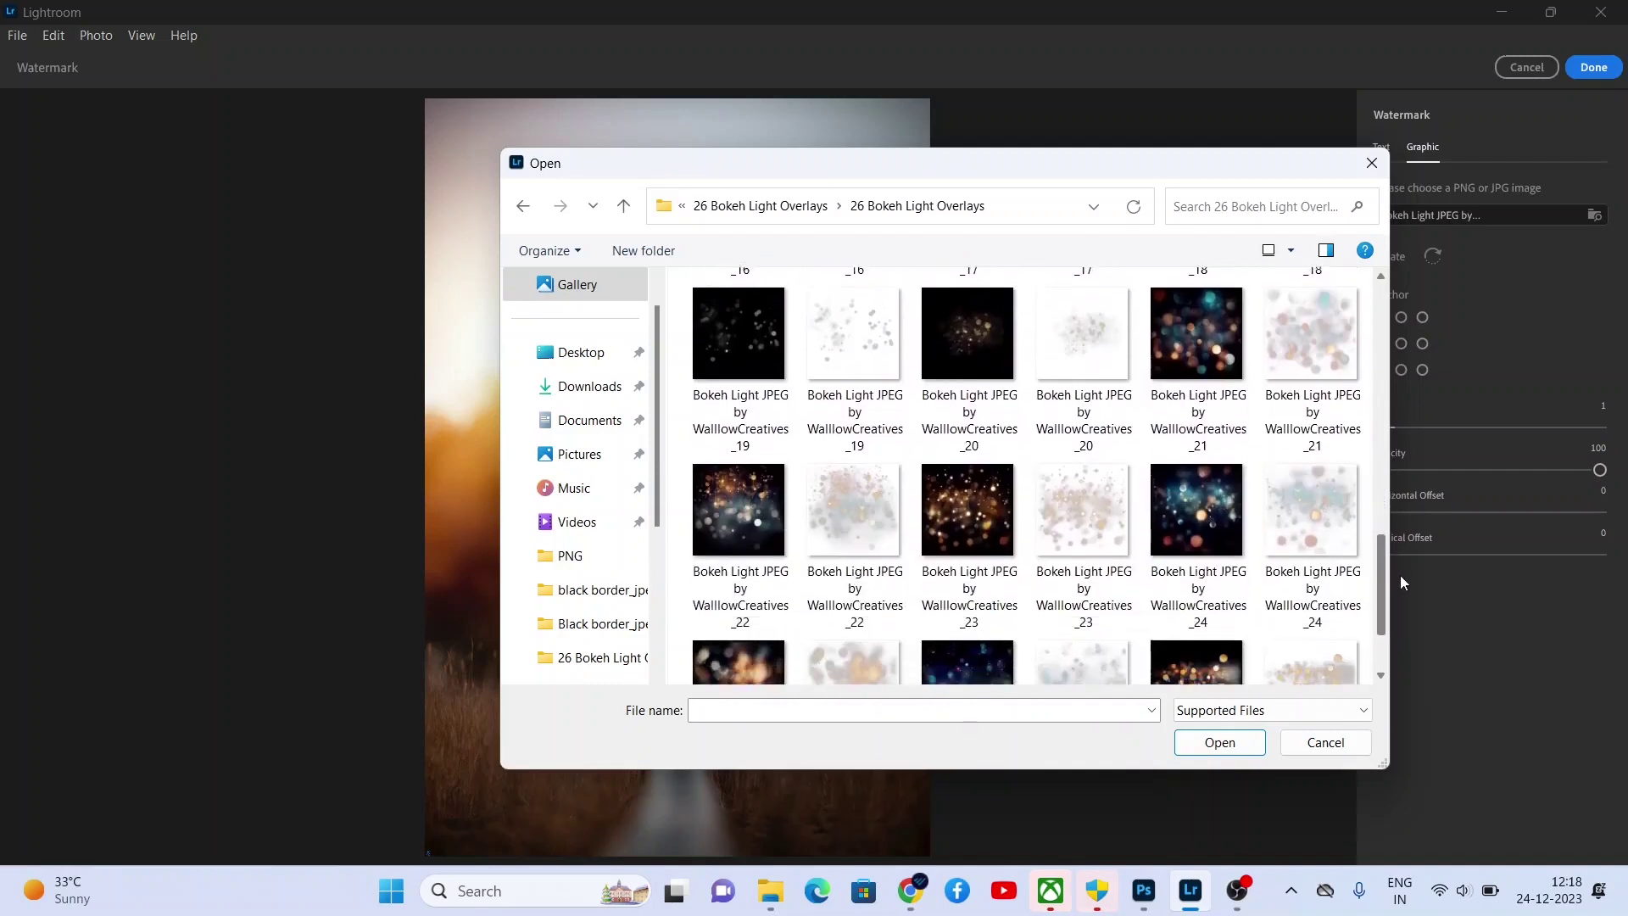
{"action": "left_click", "coordinate": [1315, 407]}
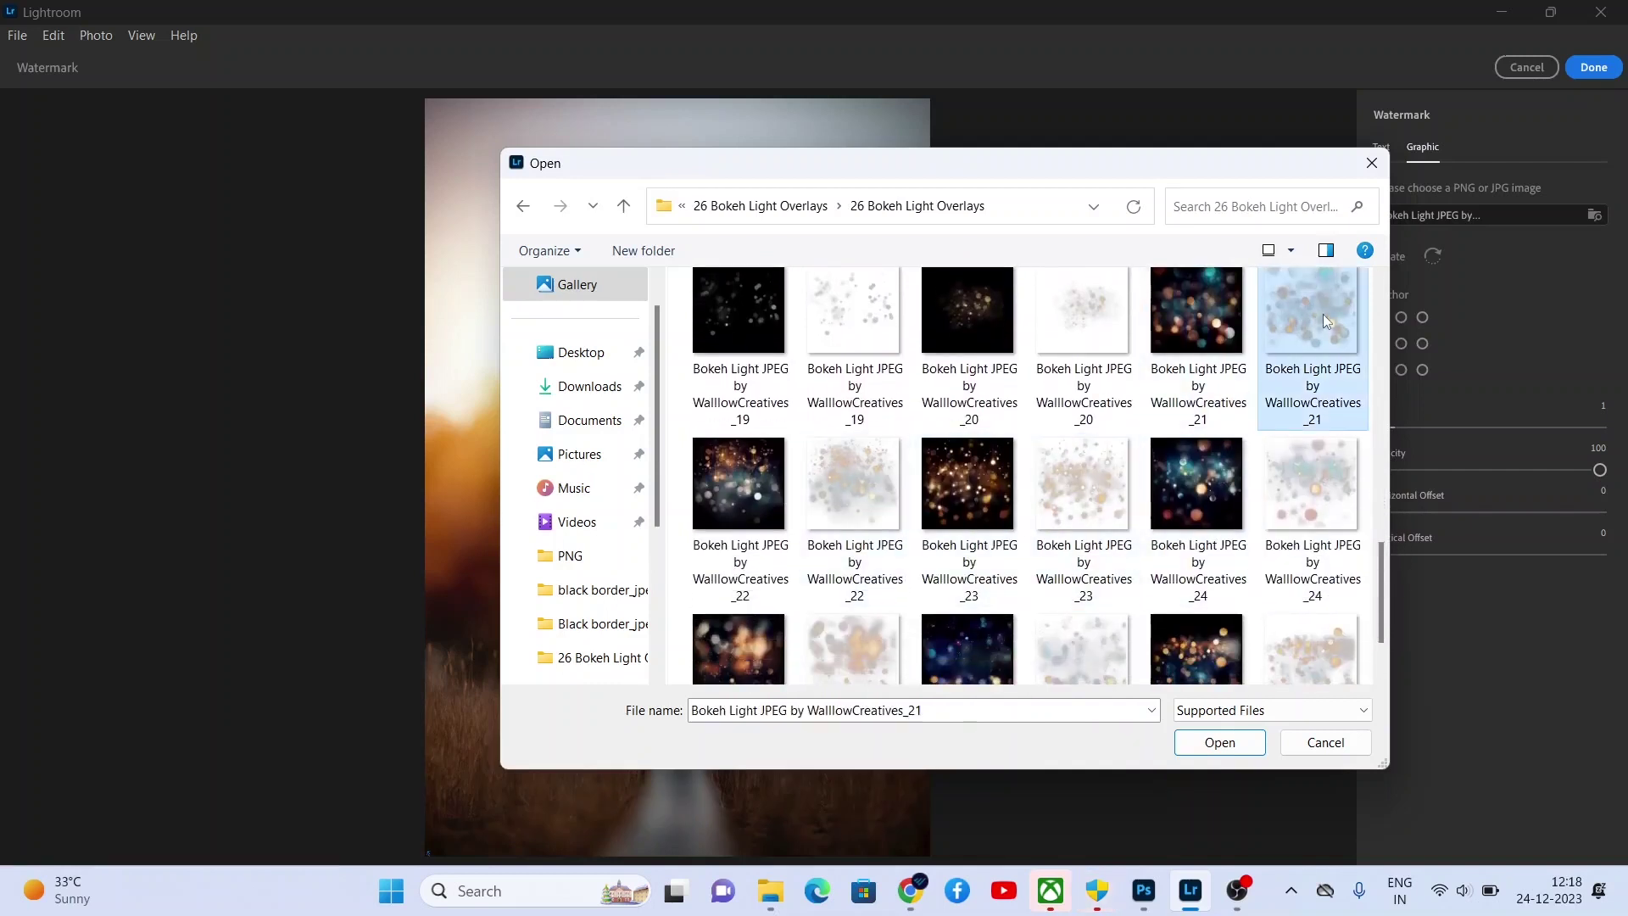
{"action": "left_click", "coordinate": [1220, 741]}
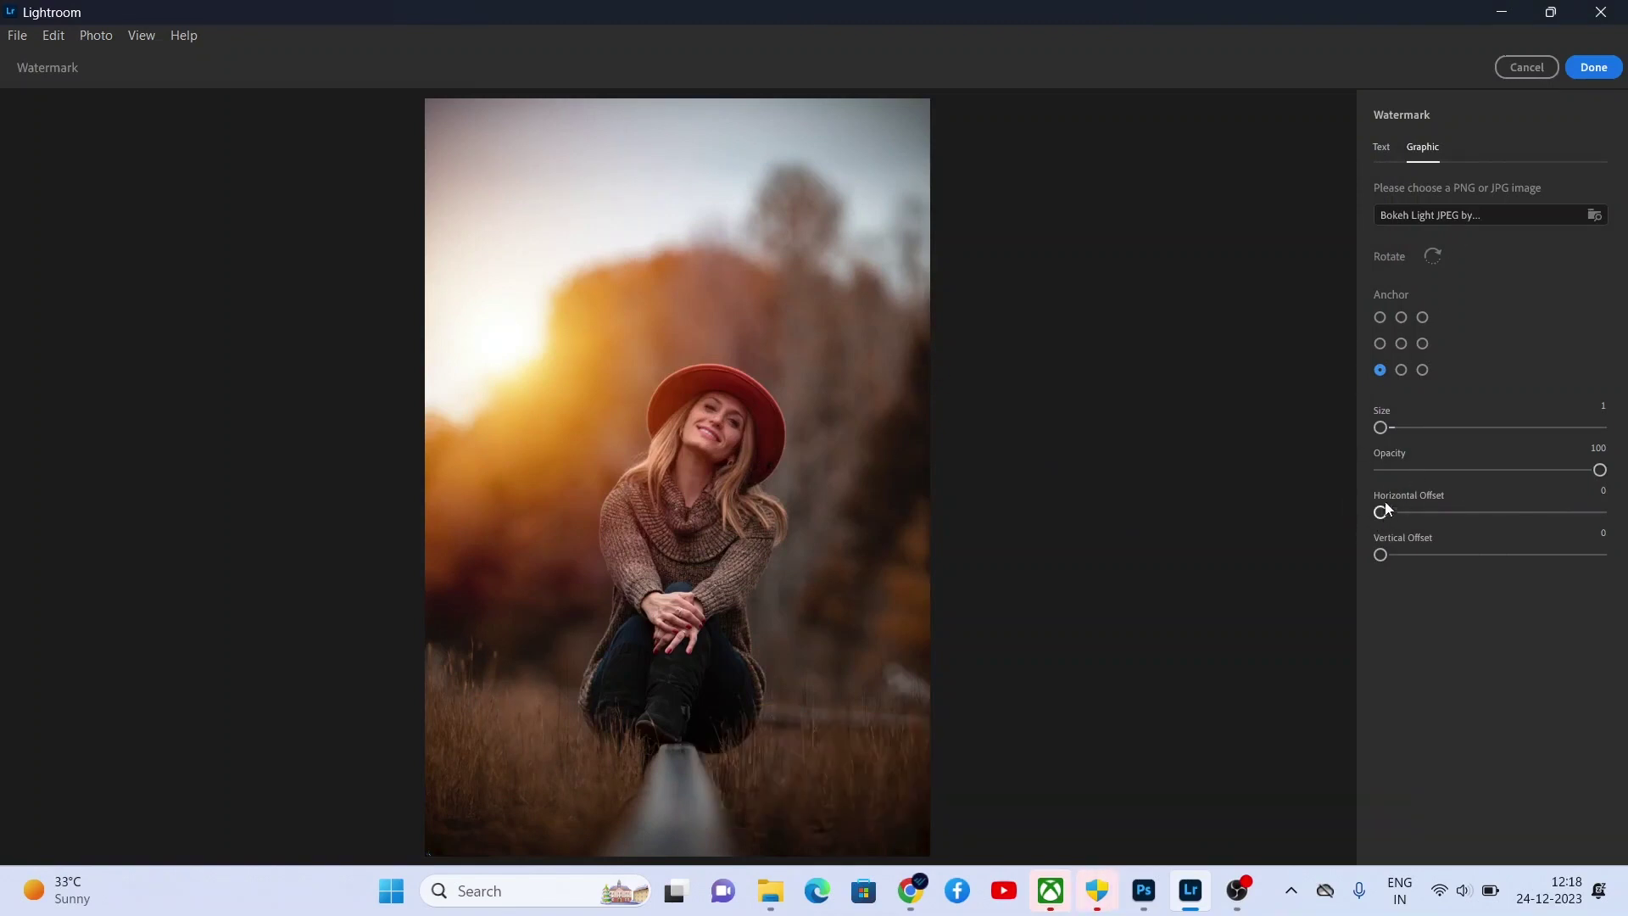
Raise the watermark Size to about 89 so the bokeh covers the portrait
{"action": "mouse_move", "coordinate": [1415, 425]}
{"action": "left_mouse_down"}
{"action": "mouse_move", "coordinate": [1461, 433]}
{"action": "mouse_move", "coordinate": [491, 756]}
{"action": "mouse_move", "coordinate": [545, 748]}
{"action": "left_mouse_up"}
{"action": "left_click_drag", "start_coordinate": [1380, 427], "coordinate": [1428, 429]}
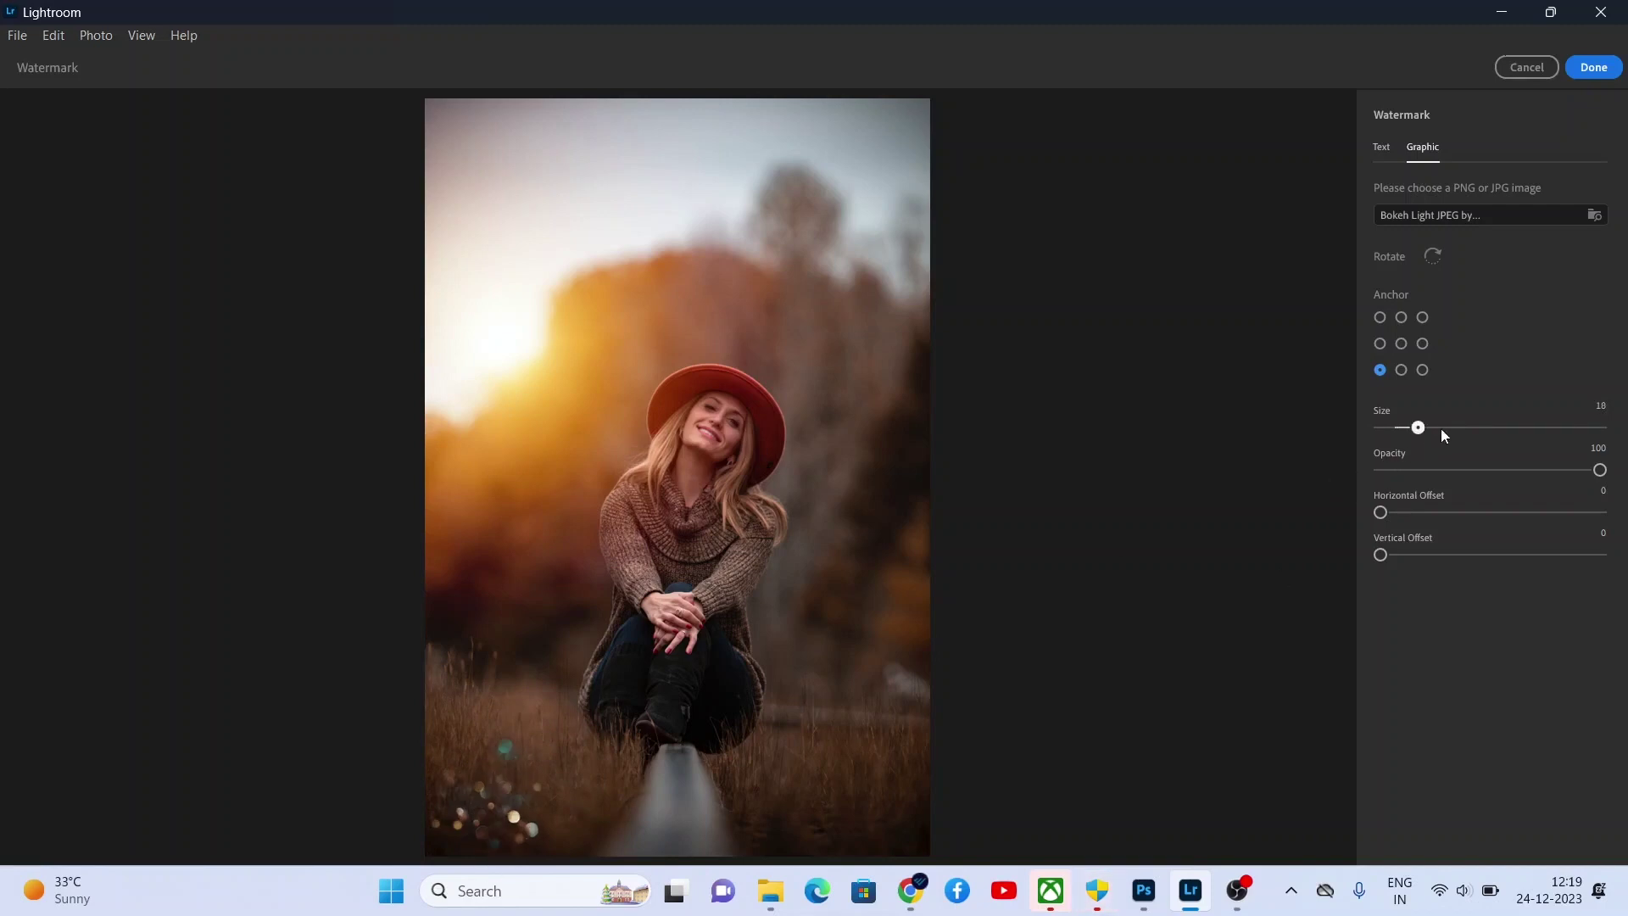
{"action": "left_click_drag", "start_coordinate": [1442, 429], "coordinate": [1584, 431]}
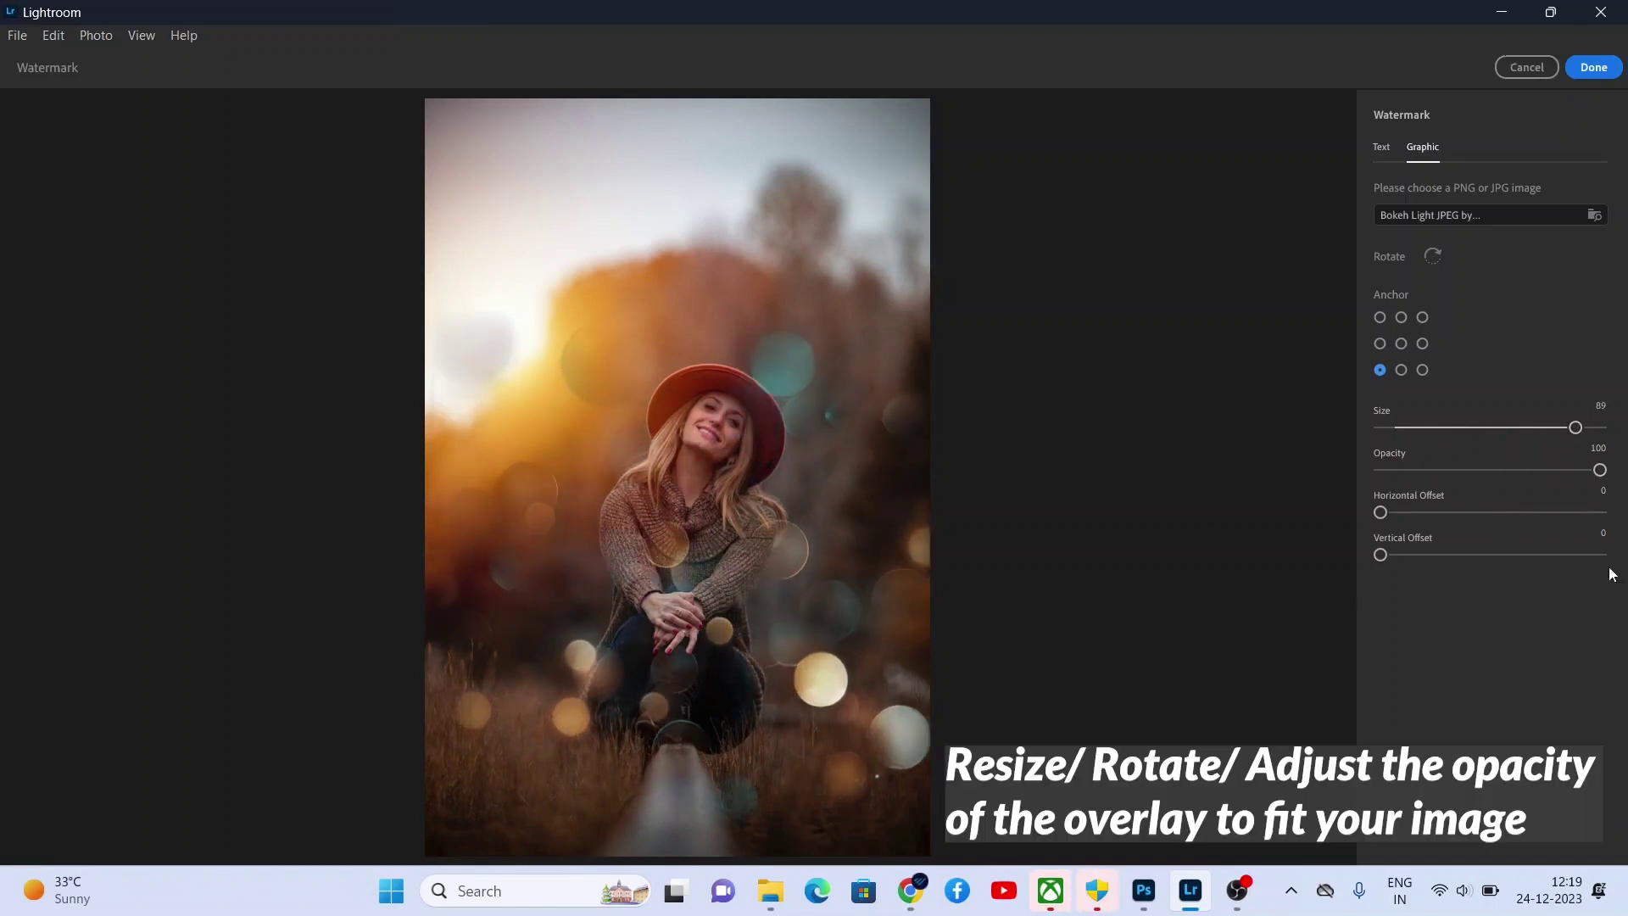
{"action": "mouse_move", "coordinate": [1383, 516]}
{"action": "left_mouse_down"}
{"action": "mouse_move", "coordinate": [1463, 519]}
{"action": "mouse_move", "coordinate": [1339, 544]}
{"action": "mouse_move", "coordinate": [1535, 556]}
{"action": "mouse_move", "coordinate": [1347, 558]}
{"action": "left_mouse_up"}
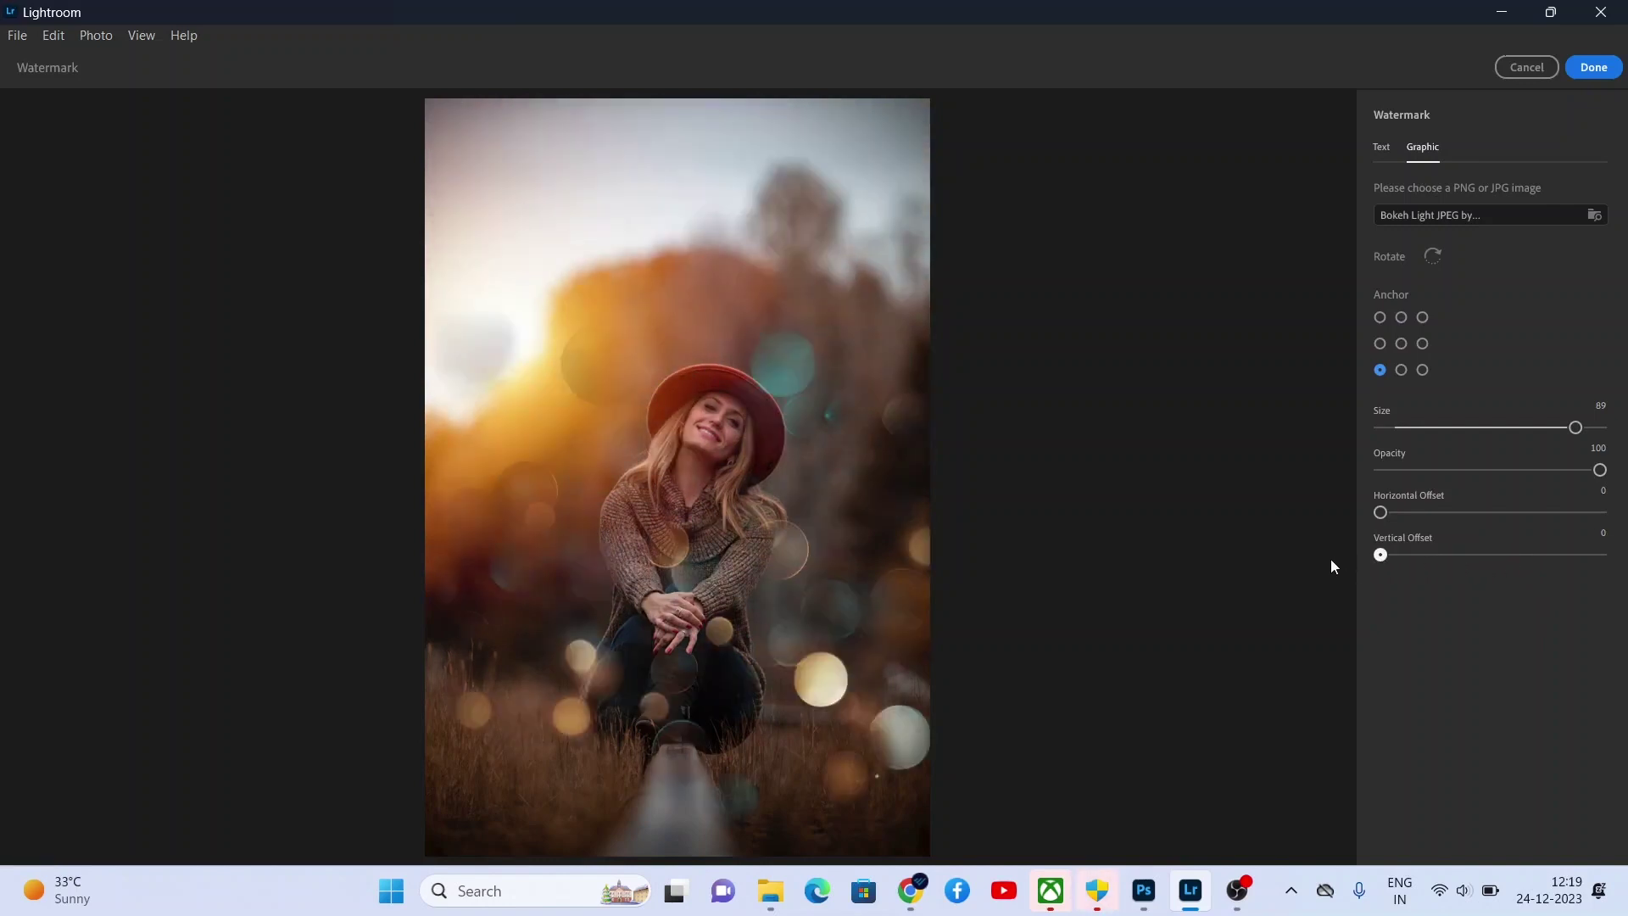
{"action": "left_click", "coordinate": [1434, 256]}
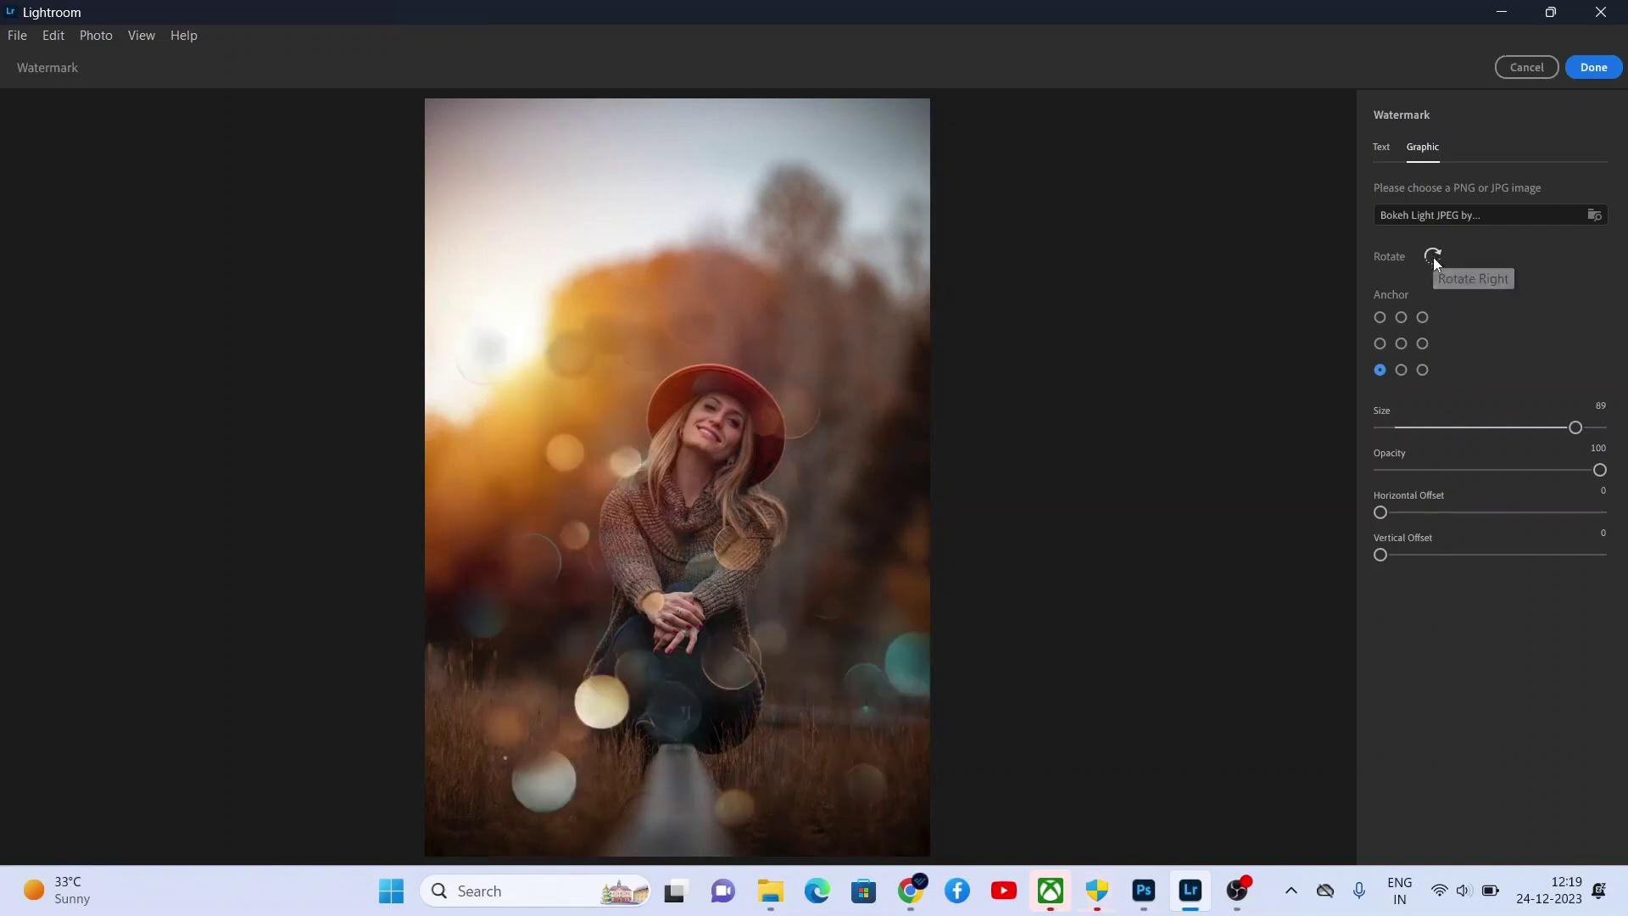
{"action": "left_click", "coordinate": [1433, 255]}
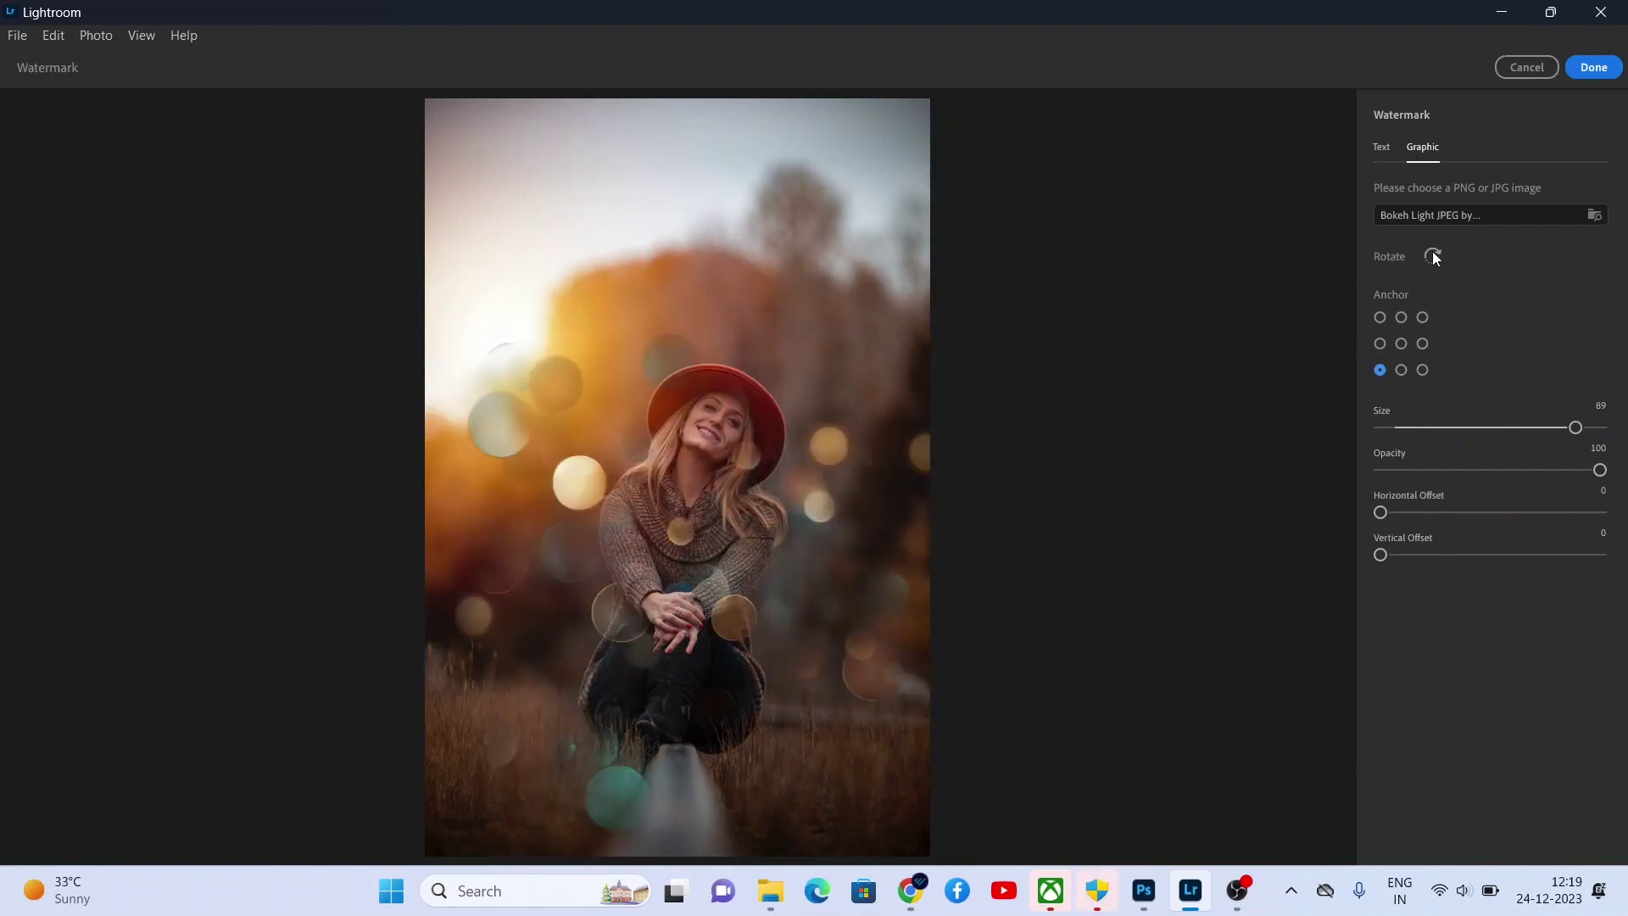
{"action": "left_click", "coordinate": [1434, 257]}
{"action": "left_click", "coordinate": [1433, 255]}
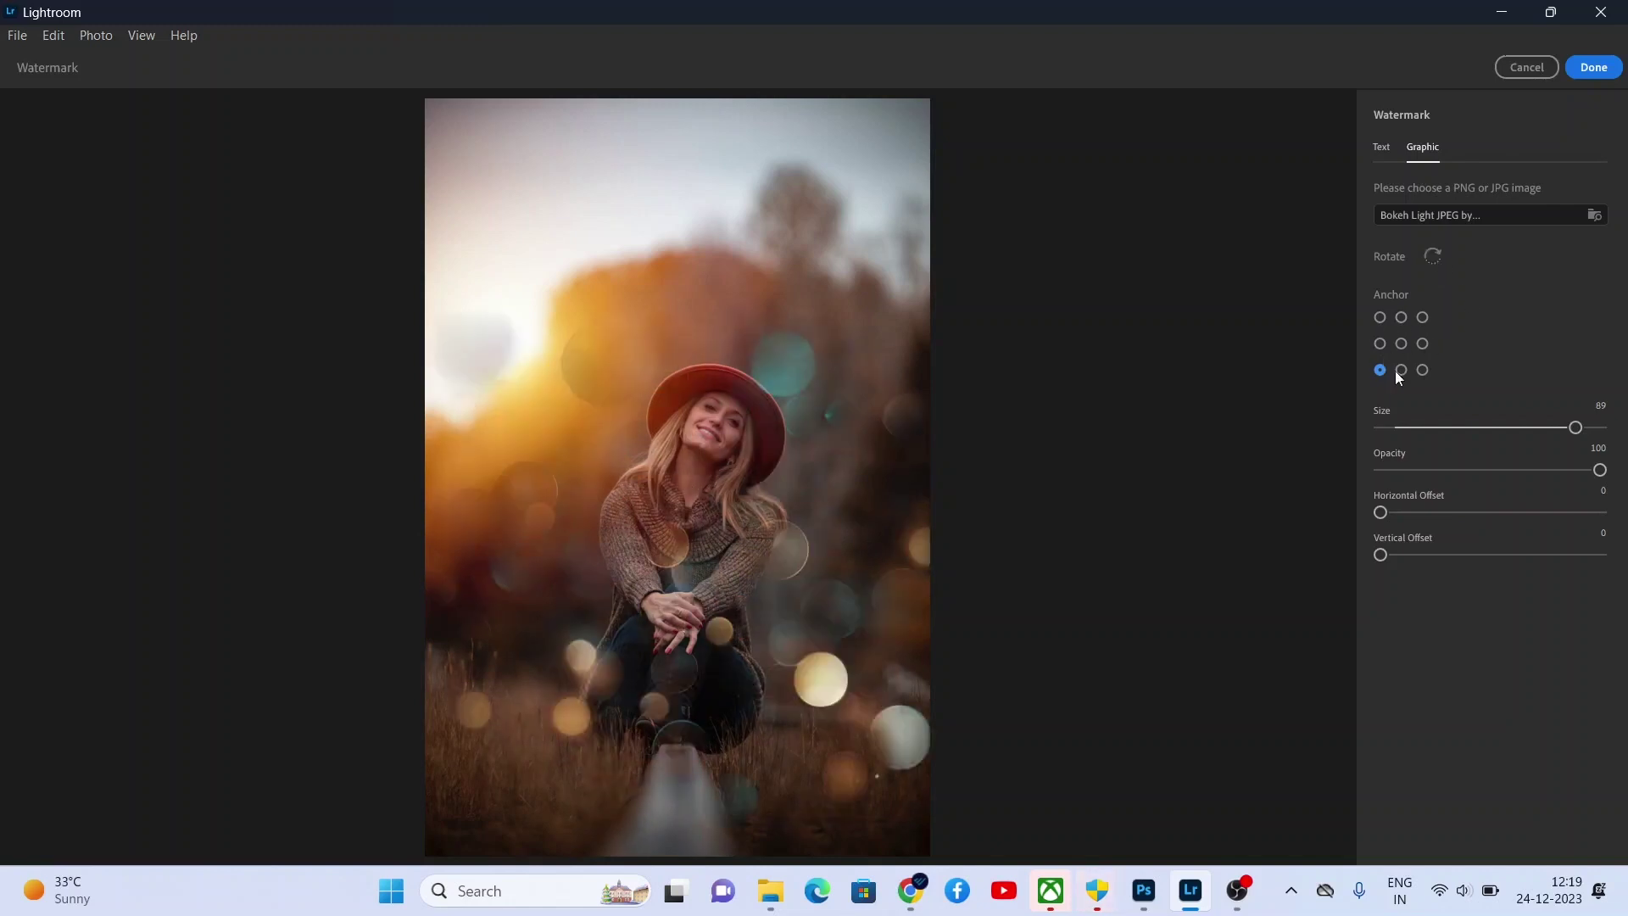
Anchor the bokeh watermark top-centre and settle its vertical offset at about 28
{"action": "mouse_move", "coordinate": [1380, 555]}
{"action": "left_mouse_down"}
{"action": "mouse_move", "coordinate": [1421, 555]}
{"action": "mouse_move", "coordinate": [1304, 571]}
{"action": "left_mouse_up"}
{"action": "left_click", "coordinate": [1400, 318]}
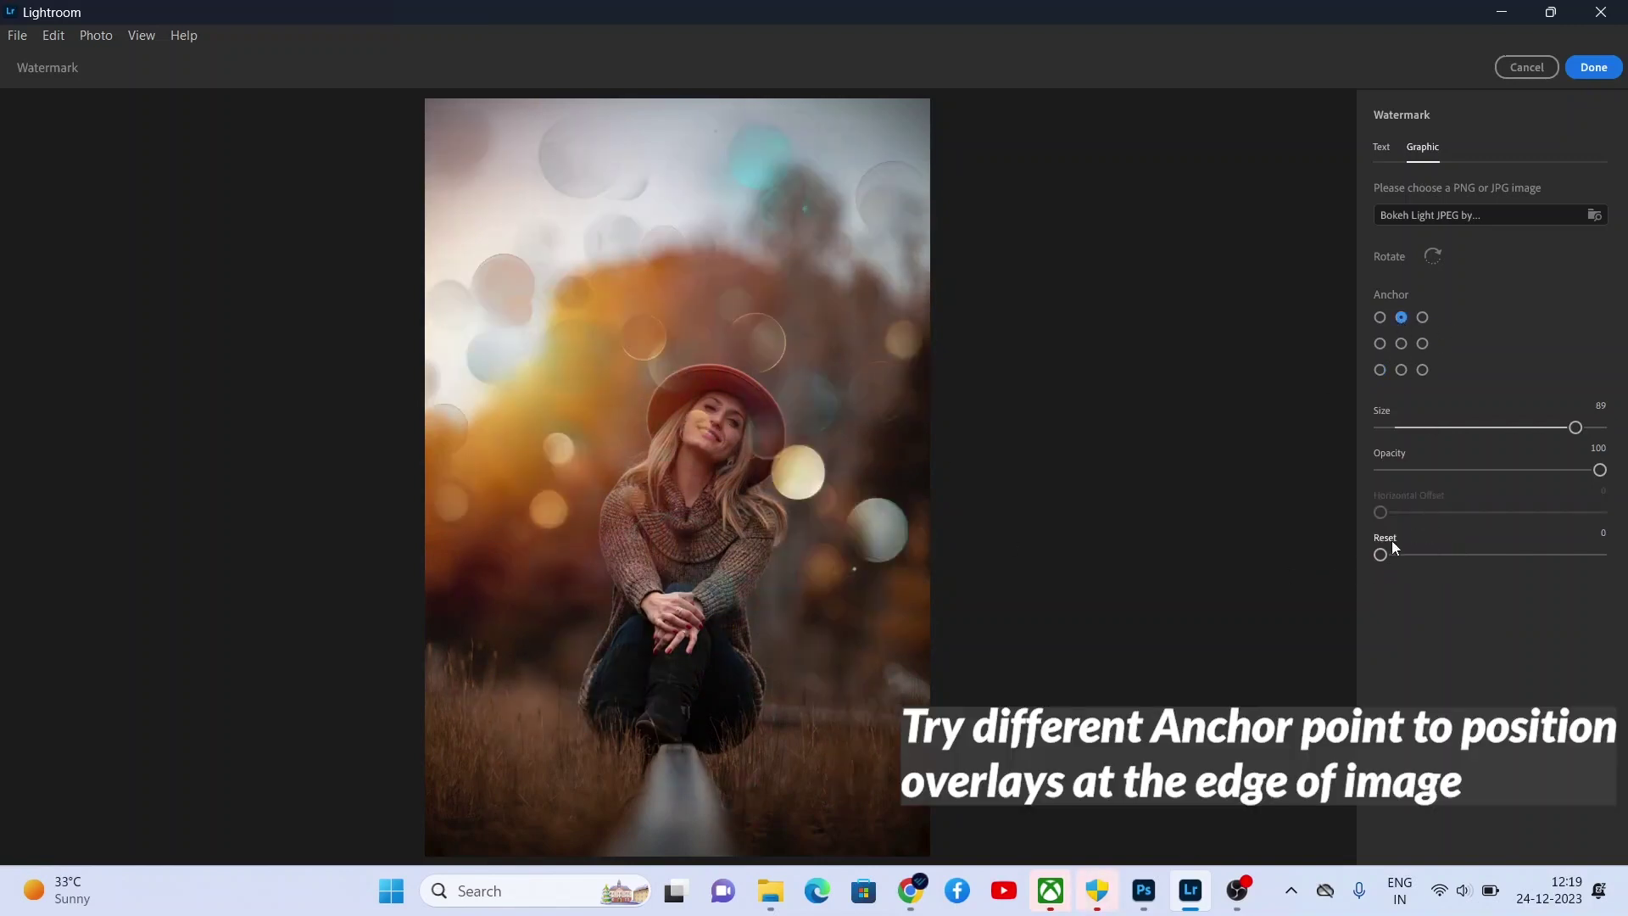
{"action": "left_click_drag", "start_coordinate": [1391, 554], "coordinate": [1622, 563]}
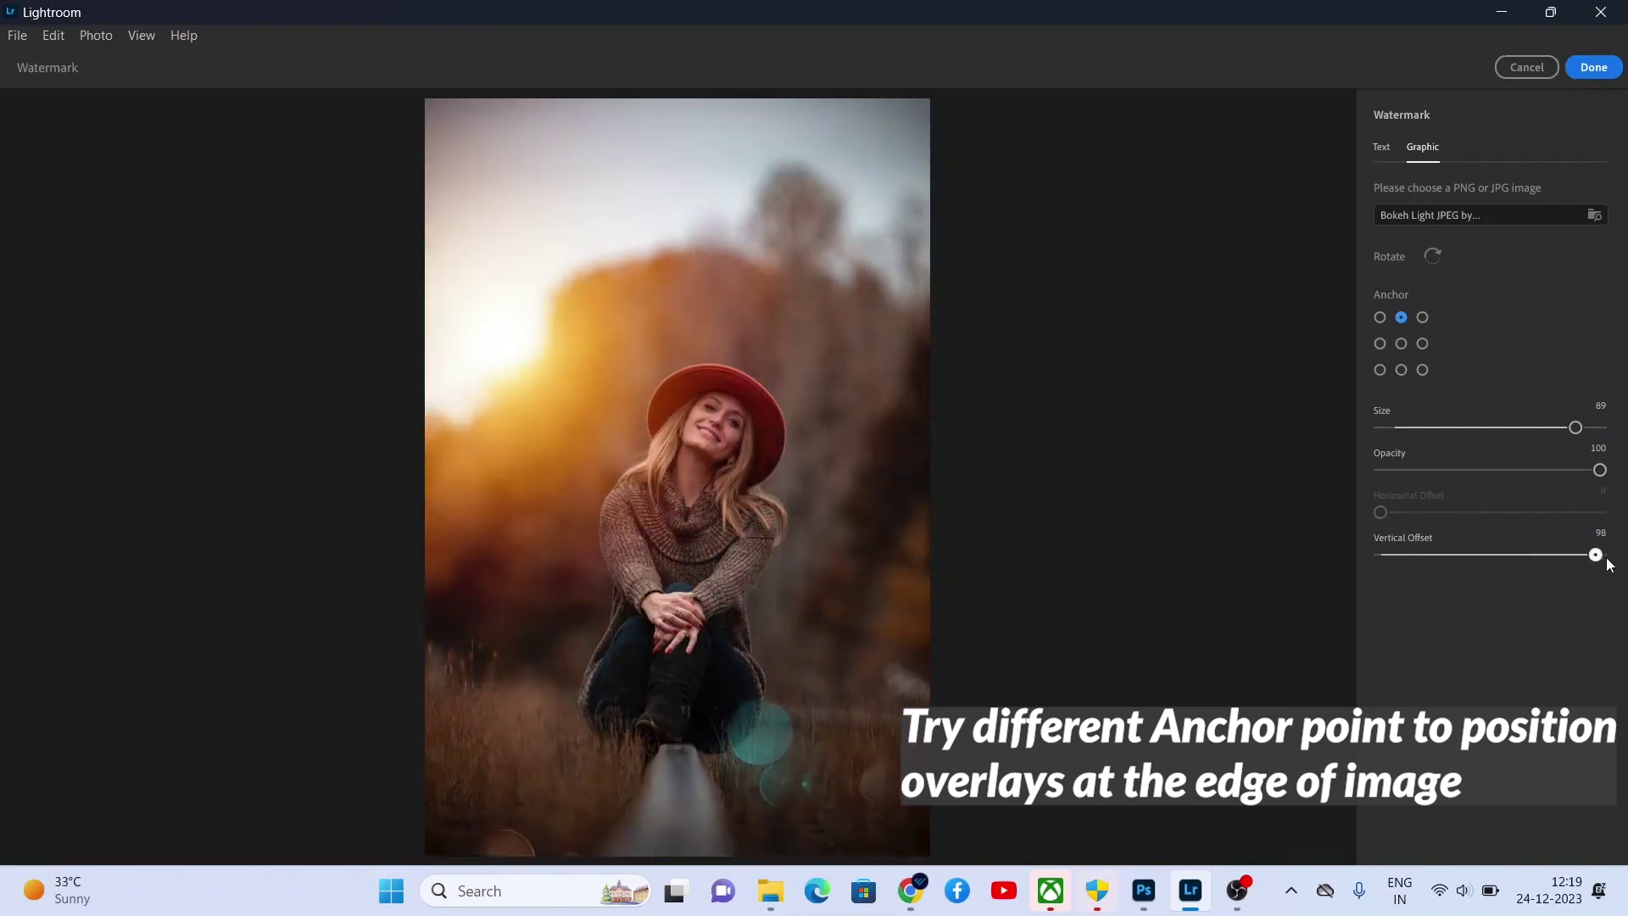
{"action": "left_click_drag", "start_coordinate": [1621, 563], "coordinate": [1500, 579]}
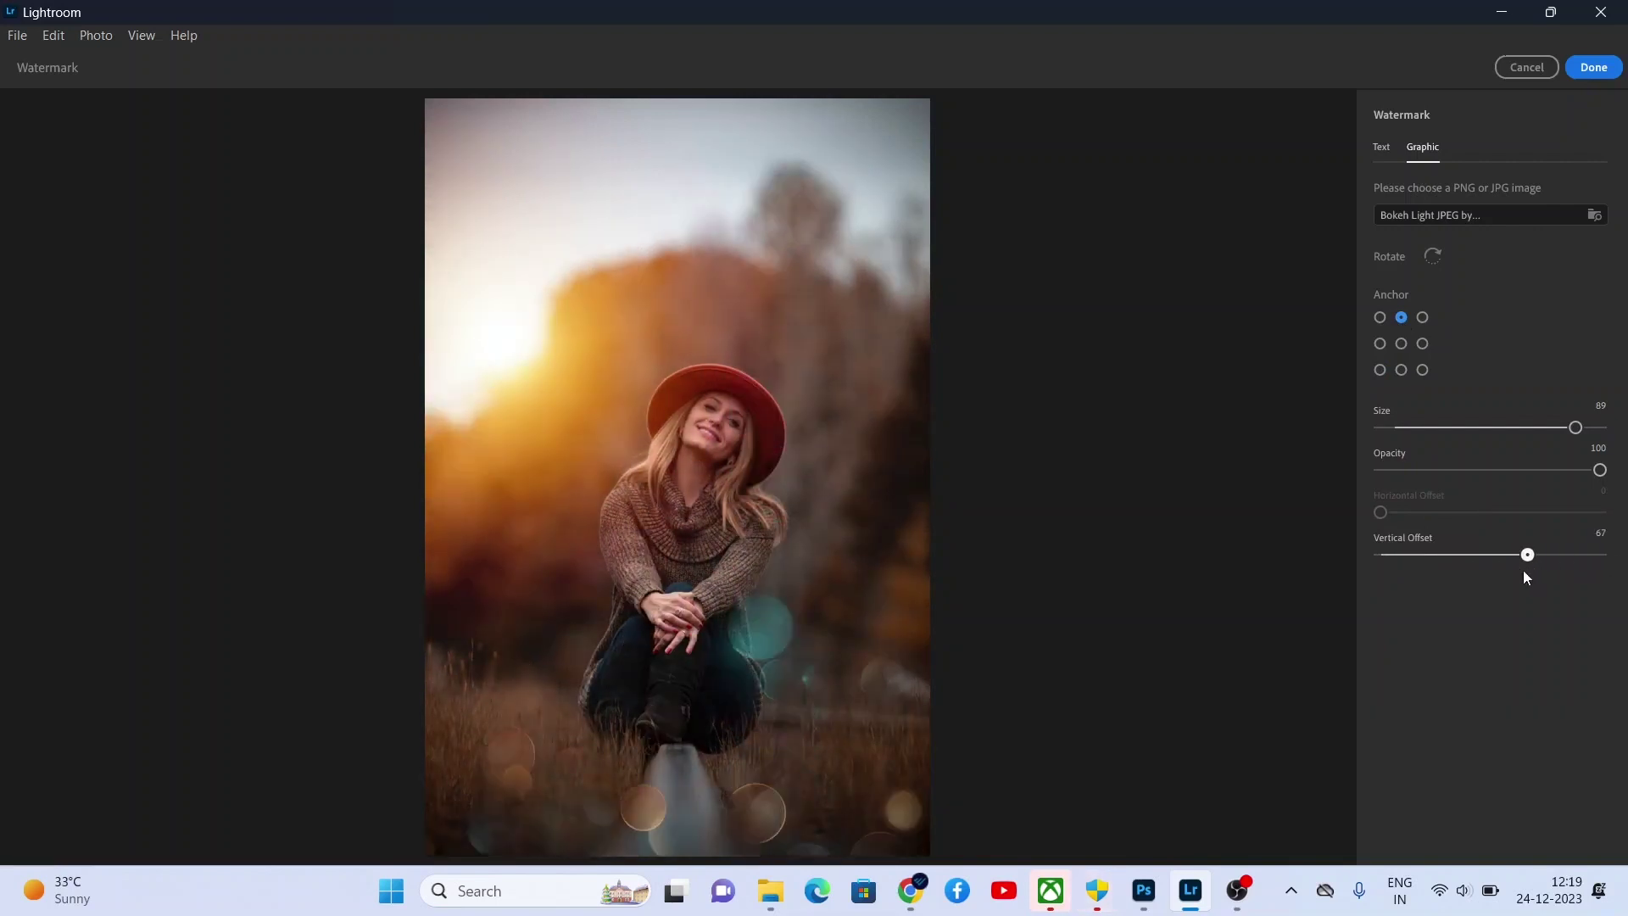
{"action": "left_click_drag", "start_coordinate": [1501, 579], "coordinate": [1413, 560]}
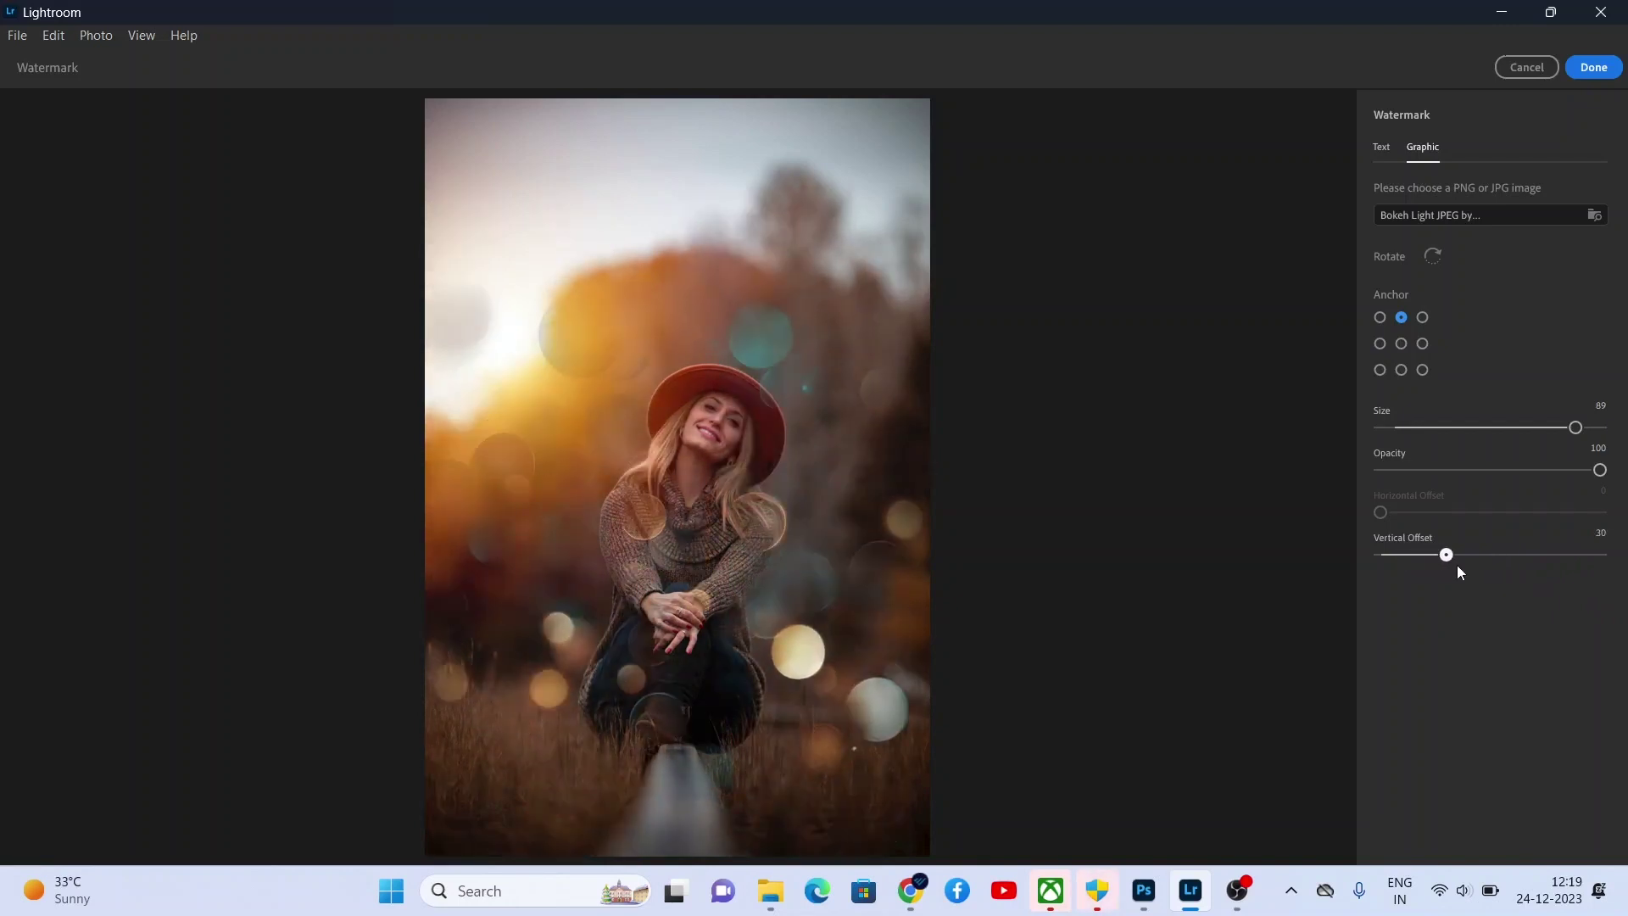
{"action": "left_click_drag", "start_coordinate": [1413, 555], "coordinate": [1450, 567]}
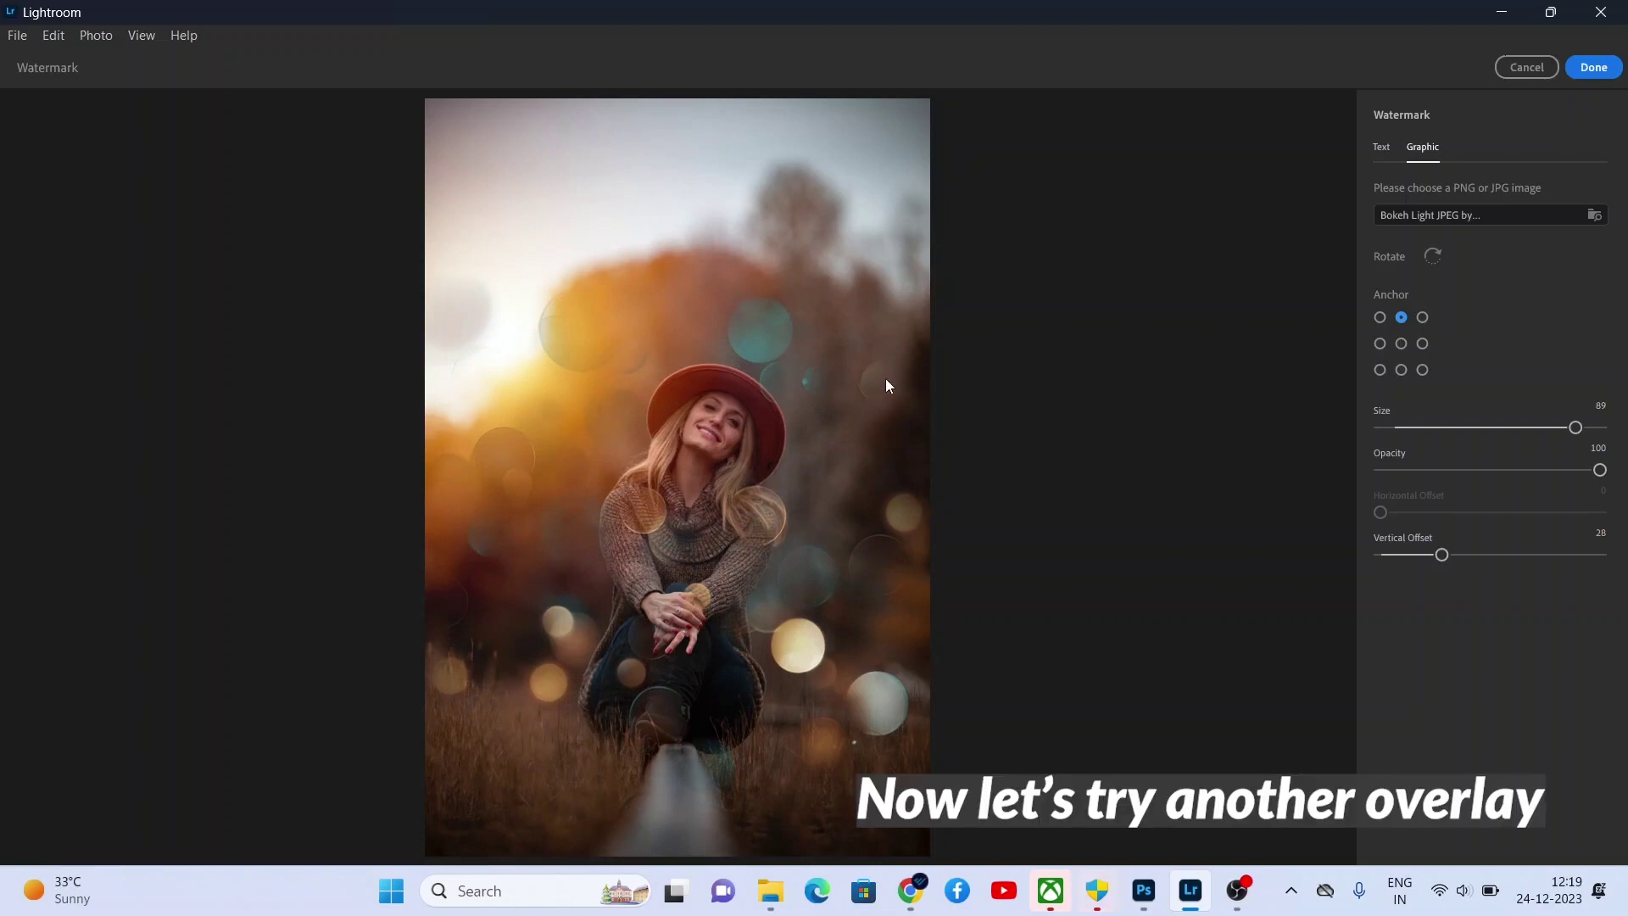
Swap the watermark image for blue overlay _12 from the same bokeh folder
{"action": "left_click", "coordinate": [1451, 221]}
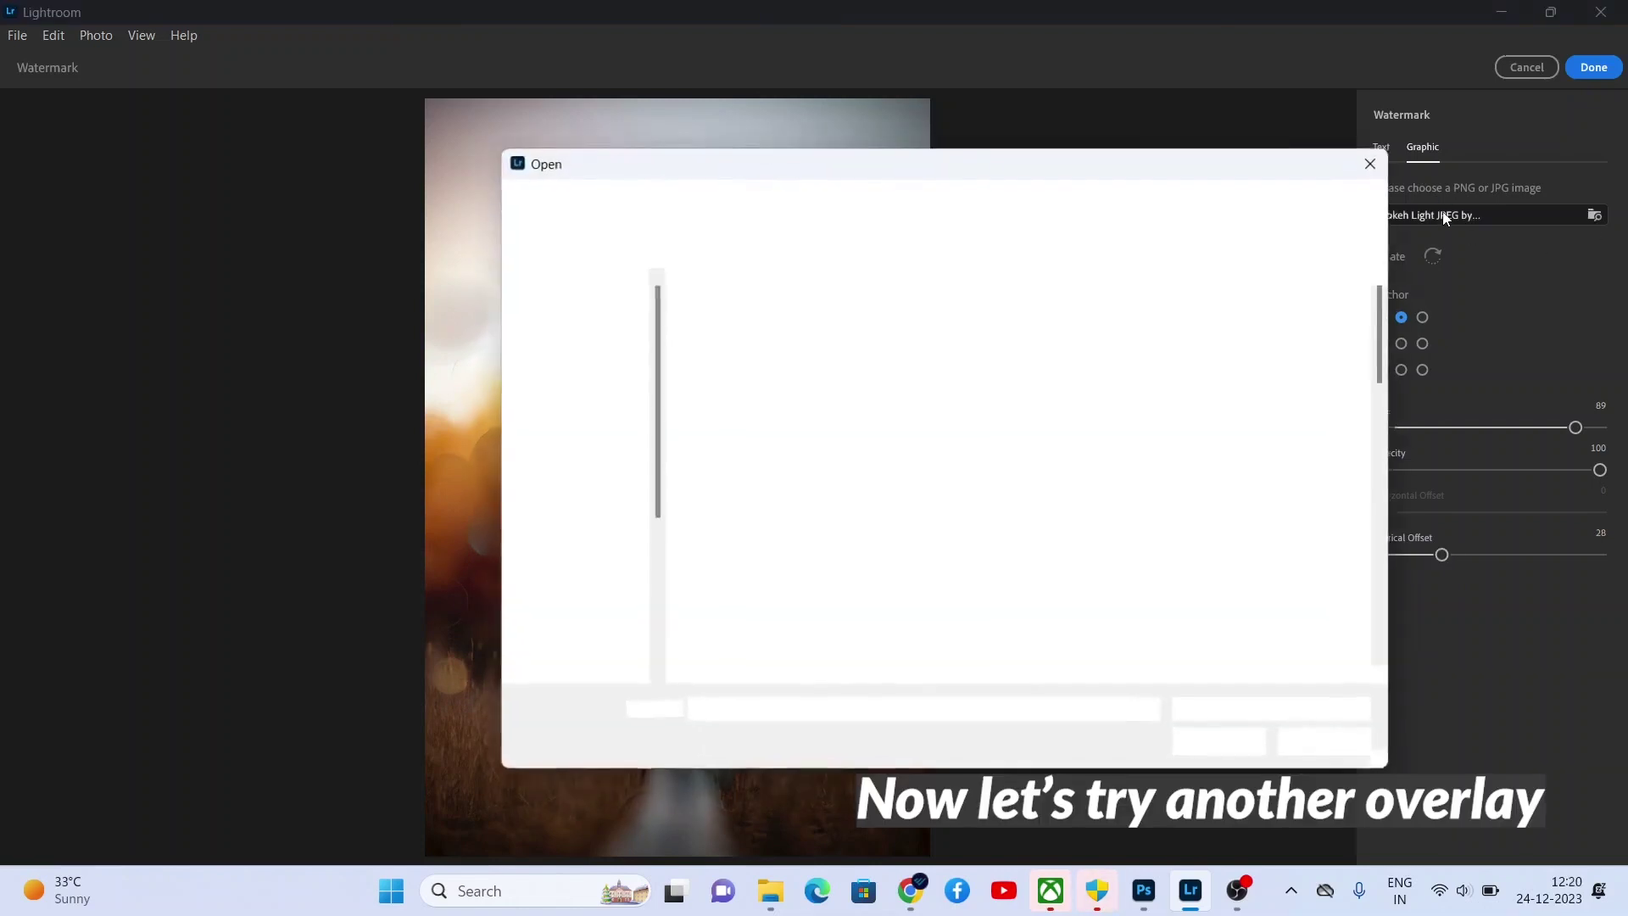
{"action": "left_click_drag", "start_coordinate": [1376, 305], "coordinate": [1376, 424]}
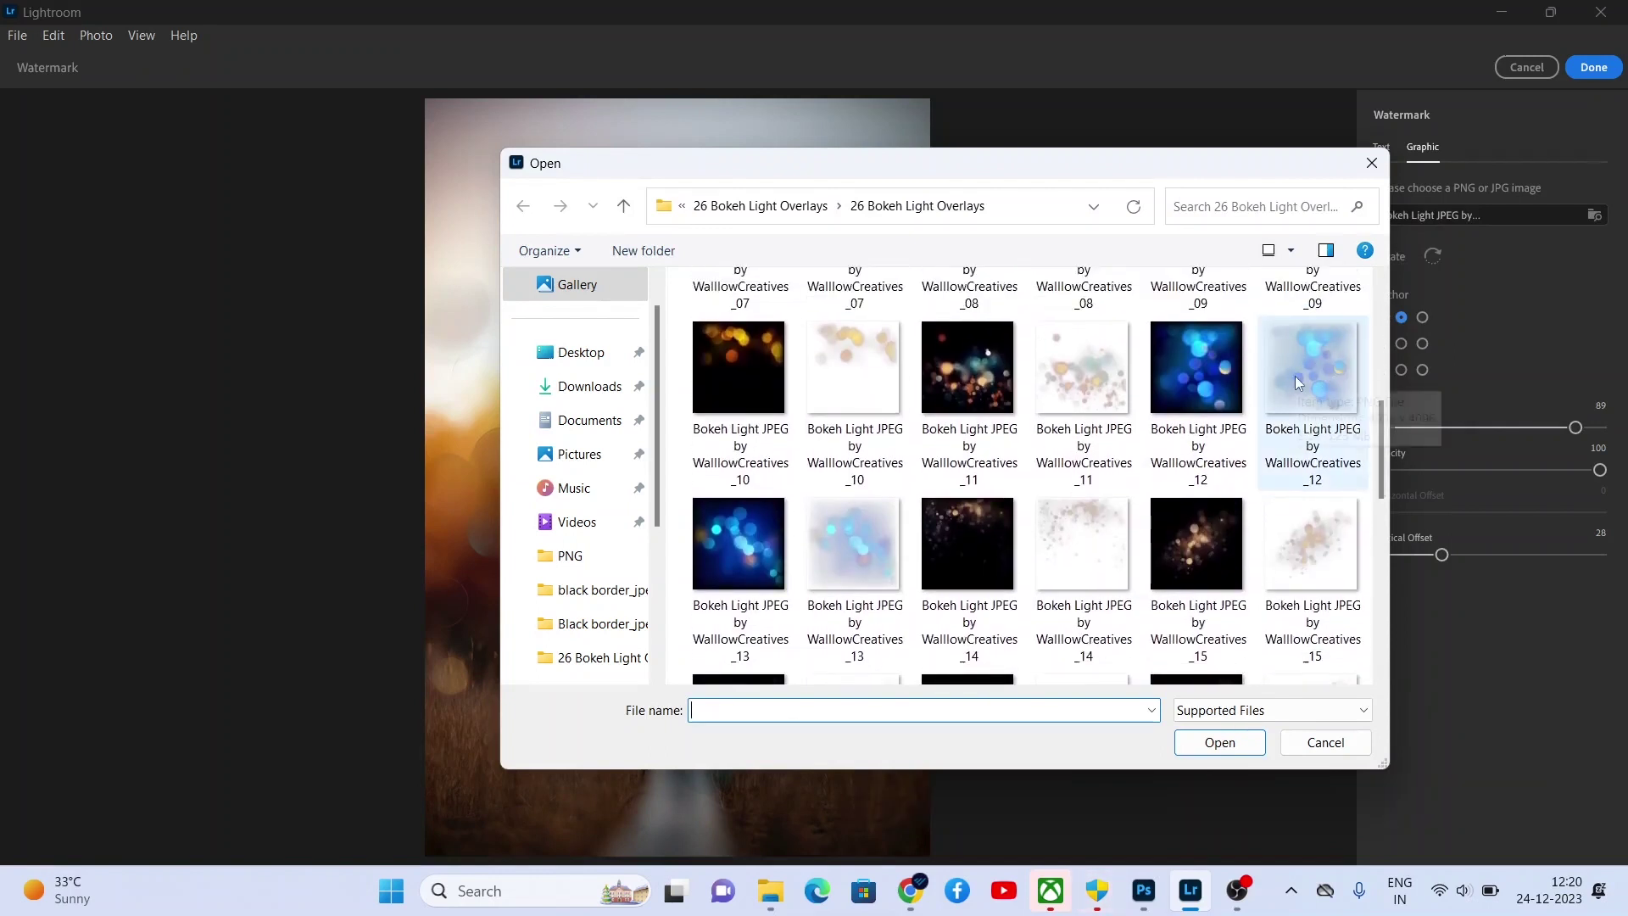
{"action": "left_click", "coordinate": [1323, 361]}
{"action": "left_click", "coordinate": [1220, 741]}
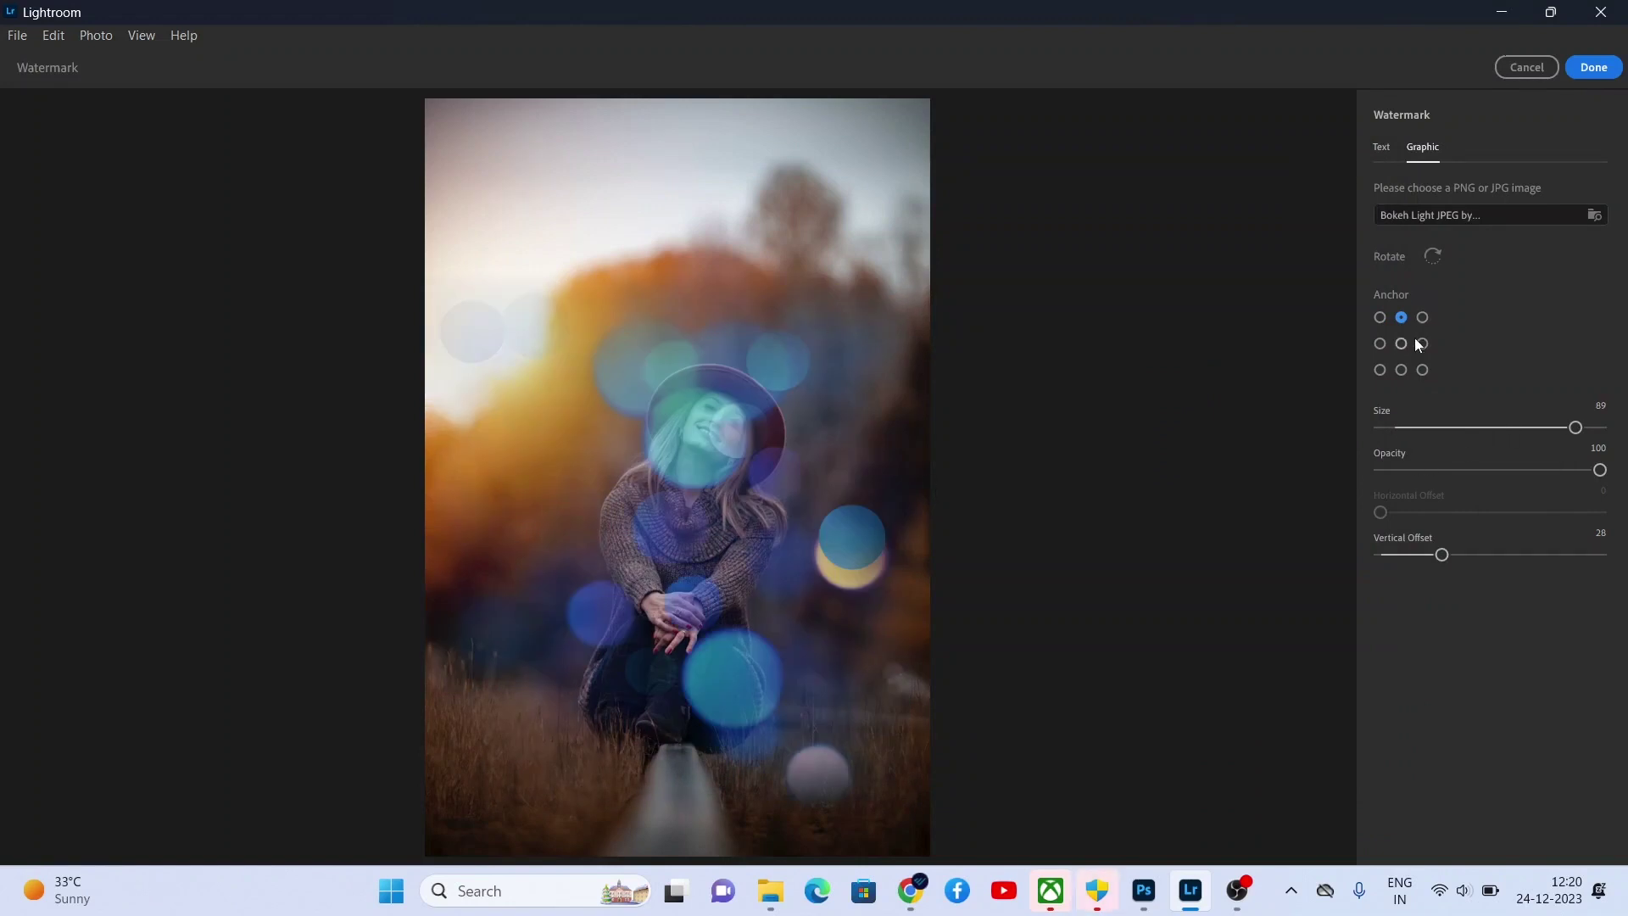
Rotate the blue overlay graphic, then return its Vertical Offset to 0 after testing
{"action": "left_click_drag", "start_coordinate": [1451, 551], "coordinate": [1467, 545]}
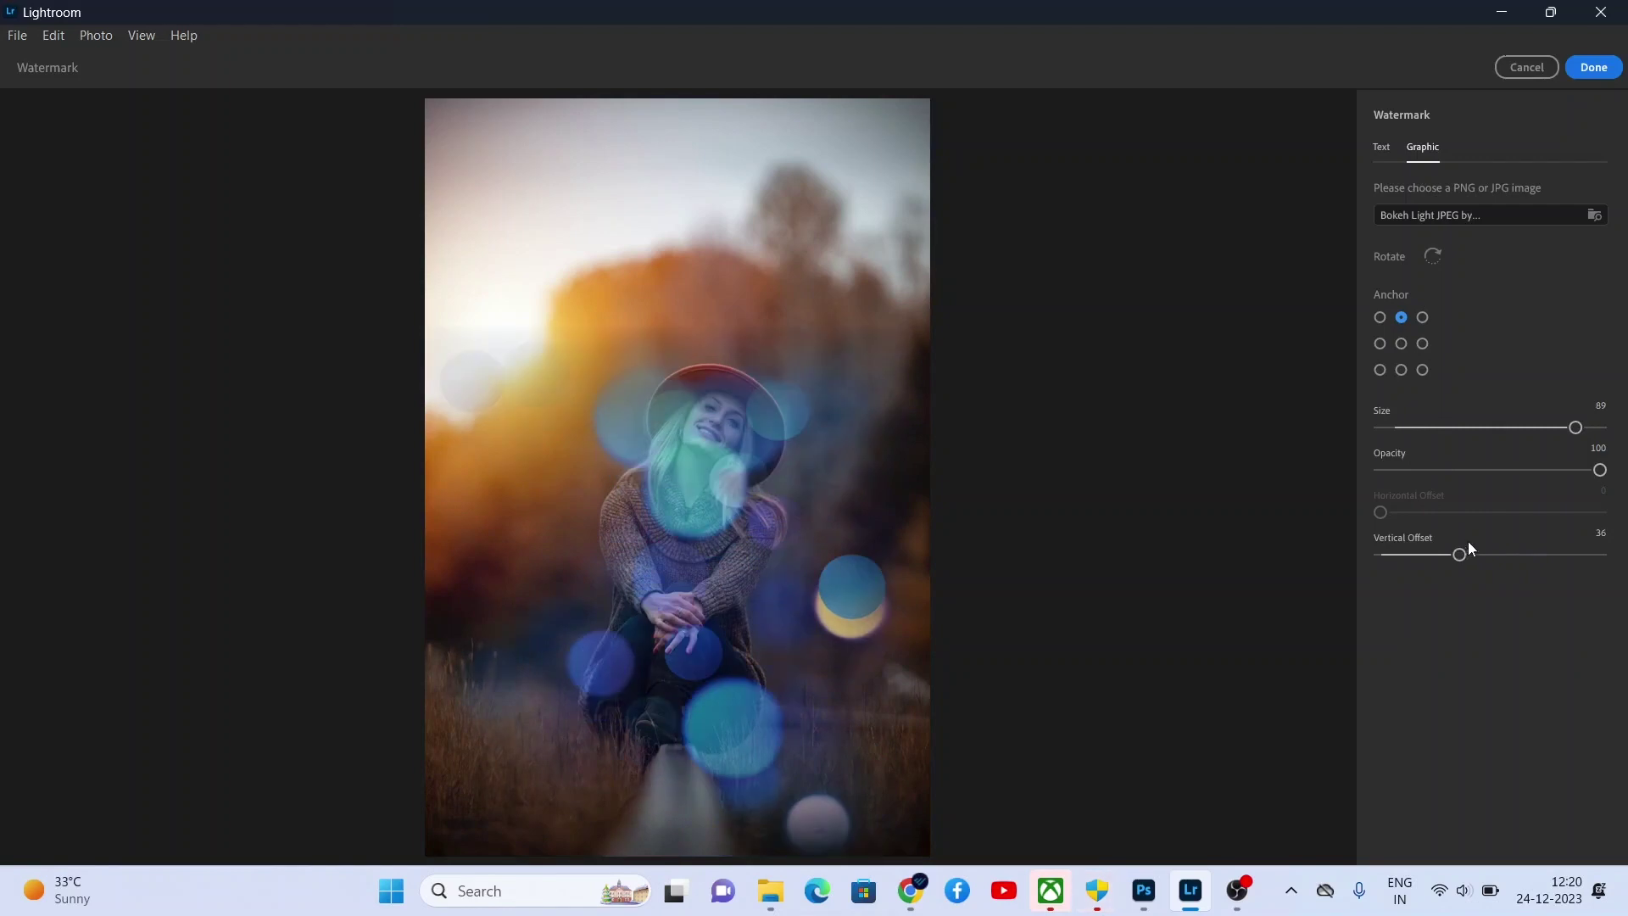
{"action": "left_click", "coordinate": [1433, 256]}
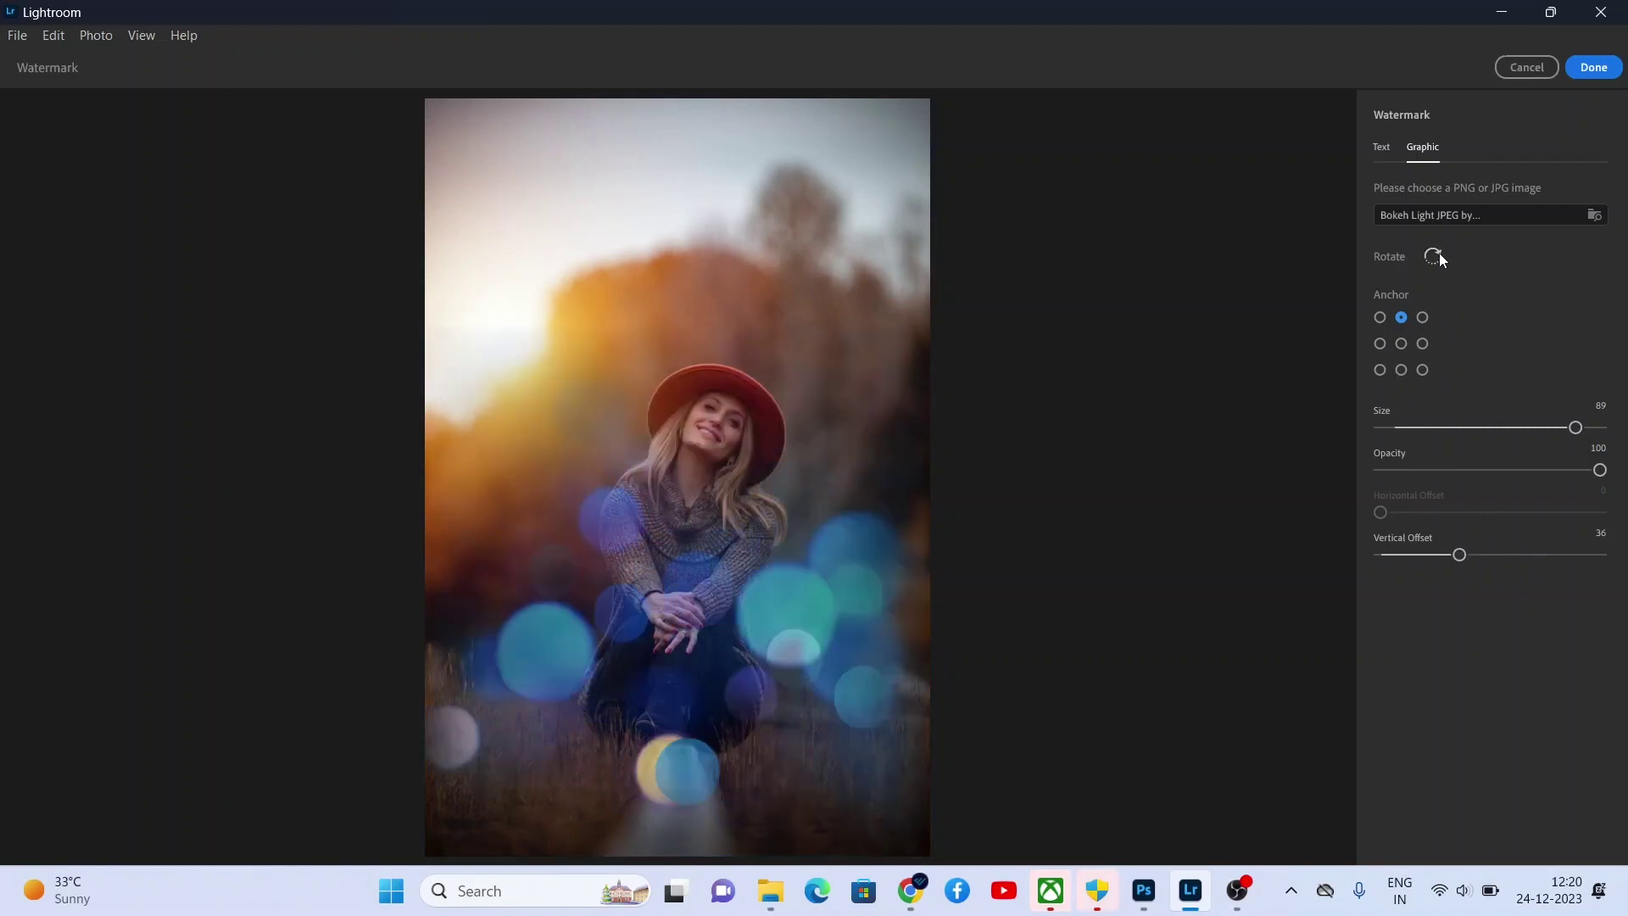
{"action": "left_click_drag", "start_coordinate": [1459, 555], "coordinate": [1524, 561]}
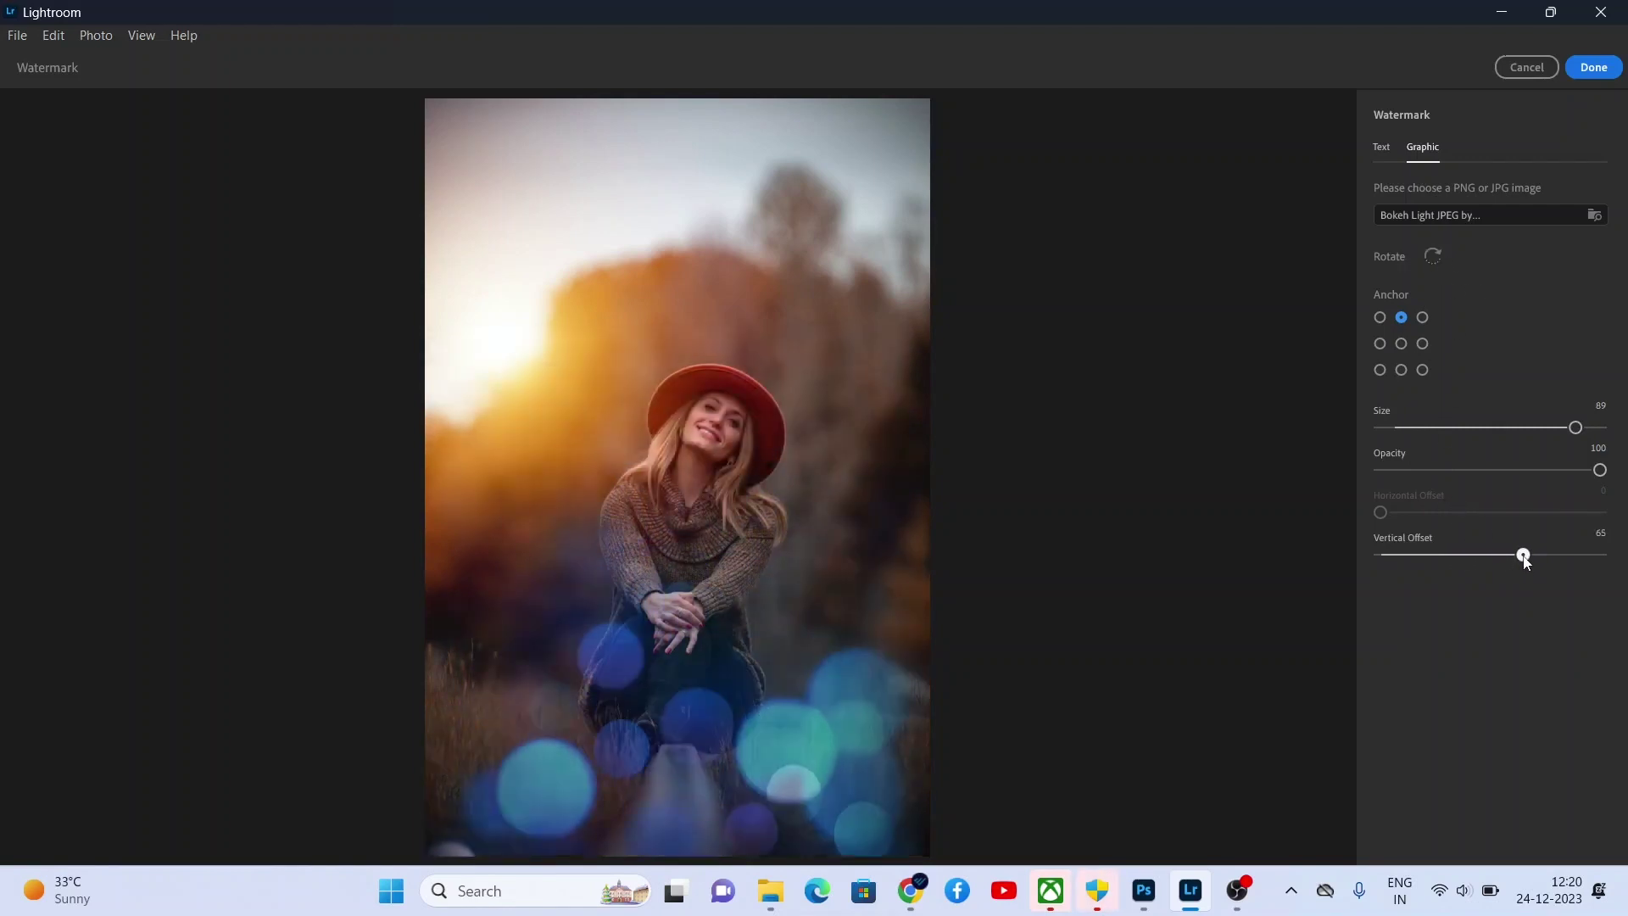
{"action": "double_click", "coordinate": [1399, 536]}
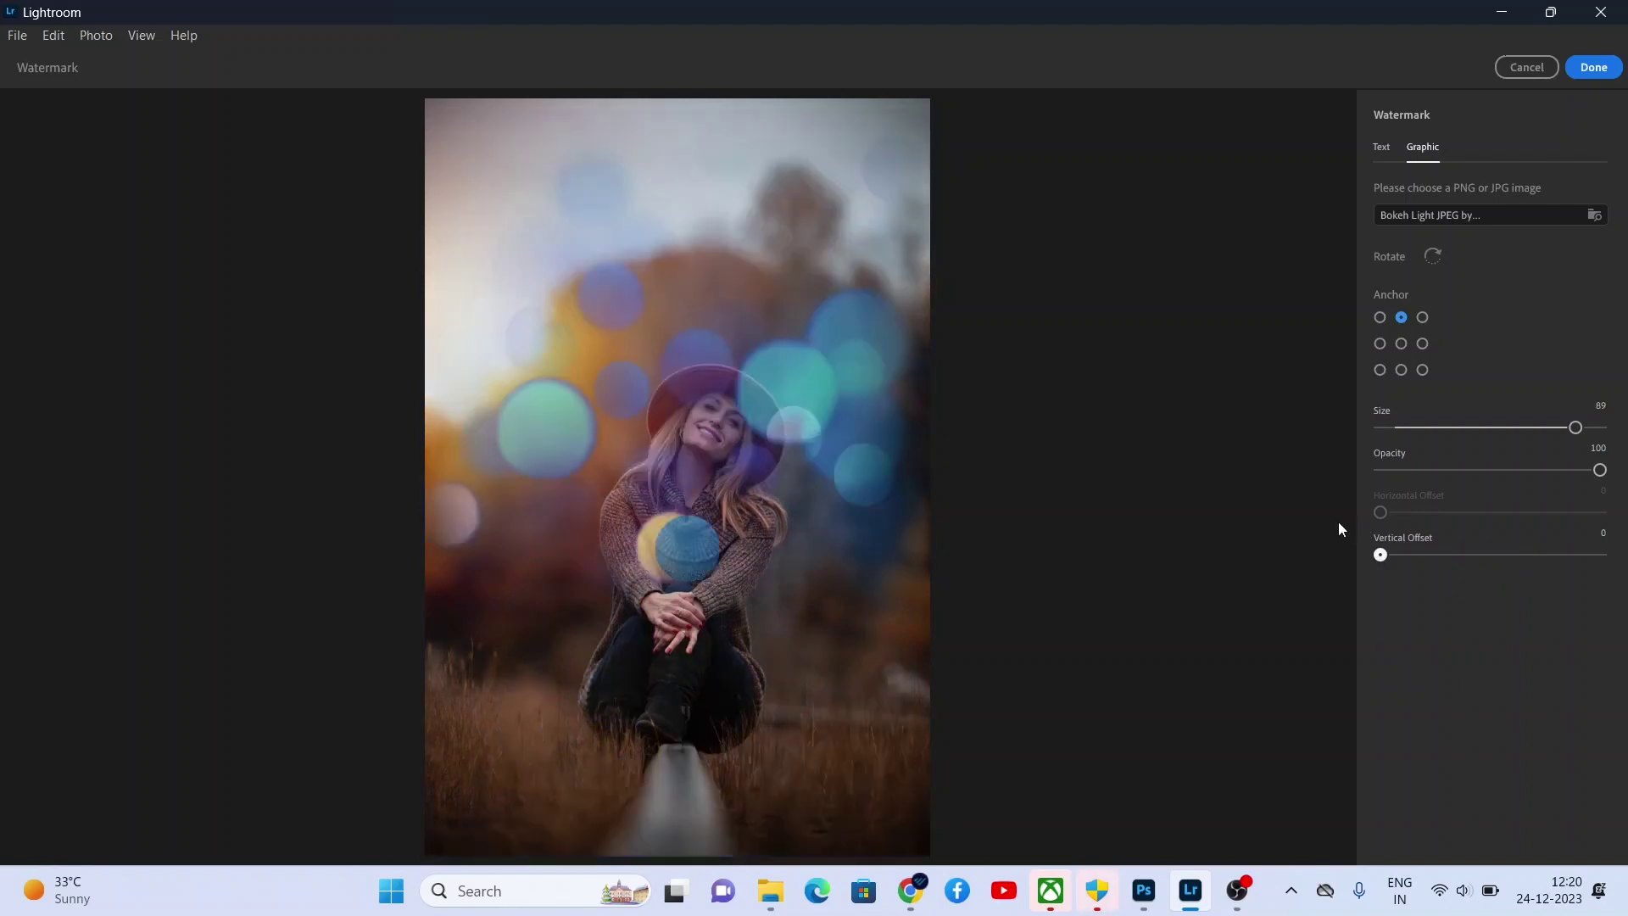
Try a bottom-centre anchor with the vertical offset pushed high, then pull it back
{"action": "left_click", "coordinate": [1400, 369]}
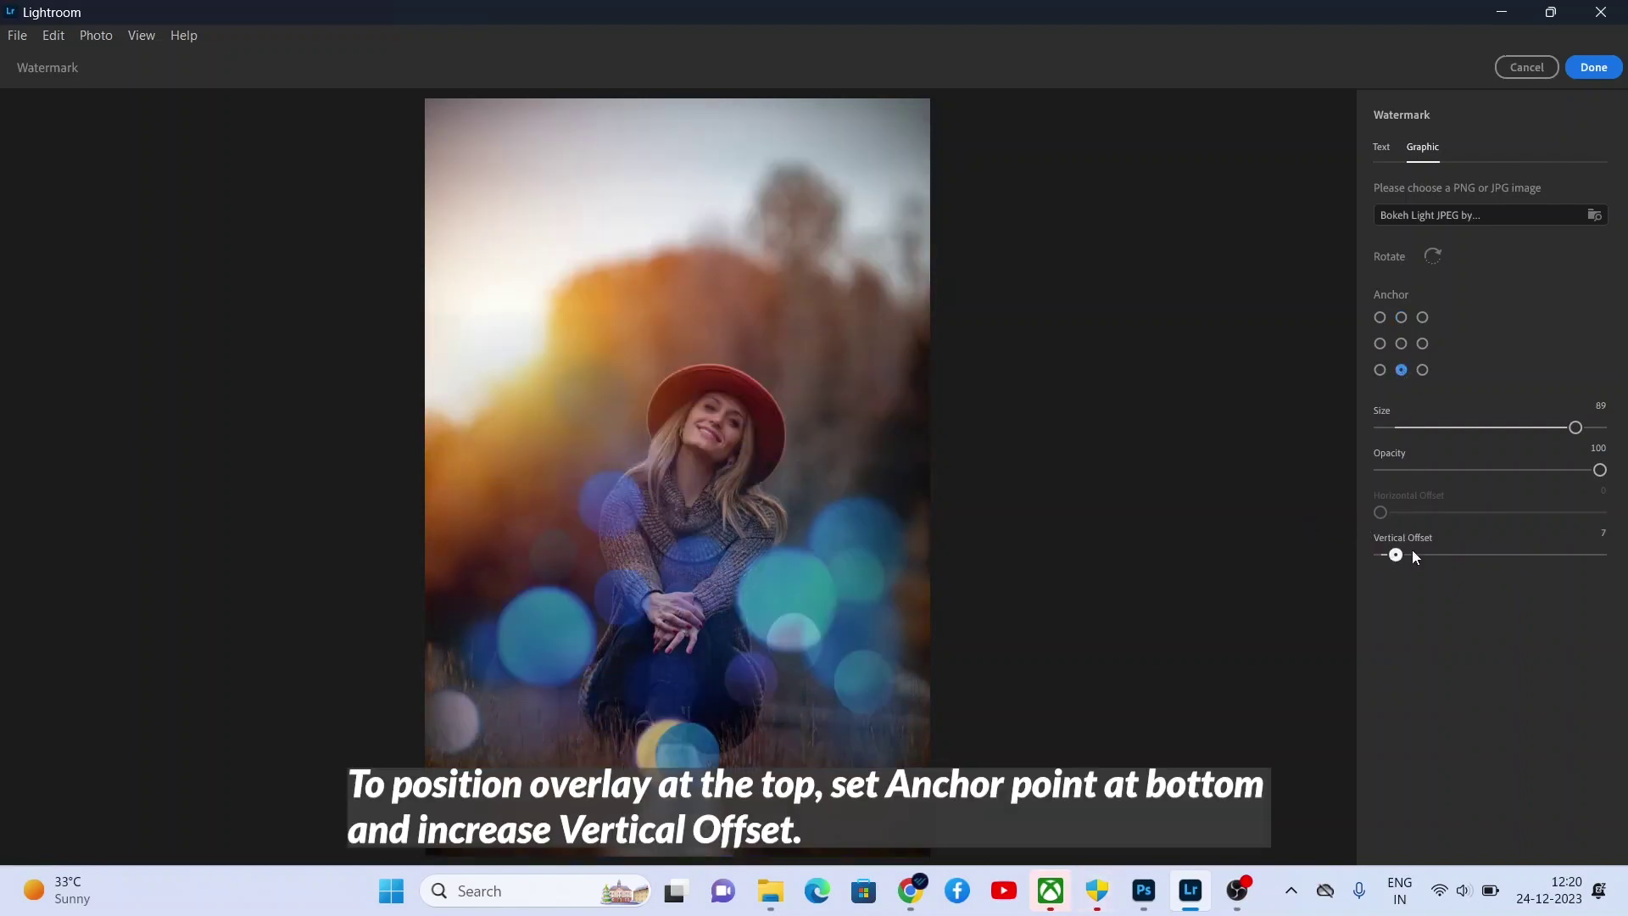
{"action": "left_click_drag", "start_coordinate": [1413, 555], "coordinate": [1583, 555]}
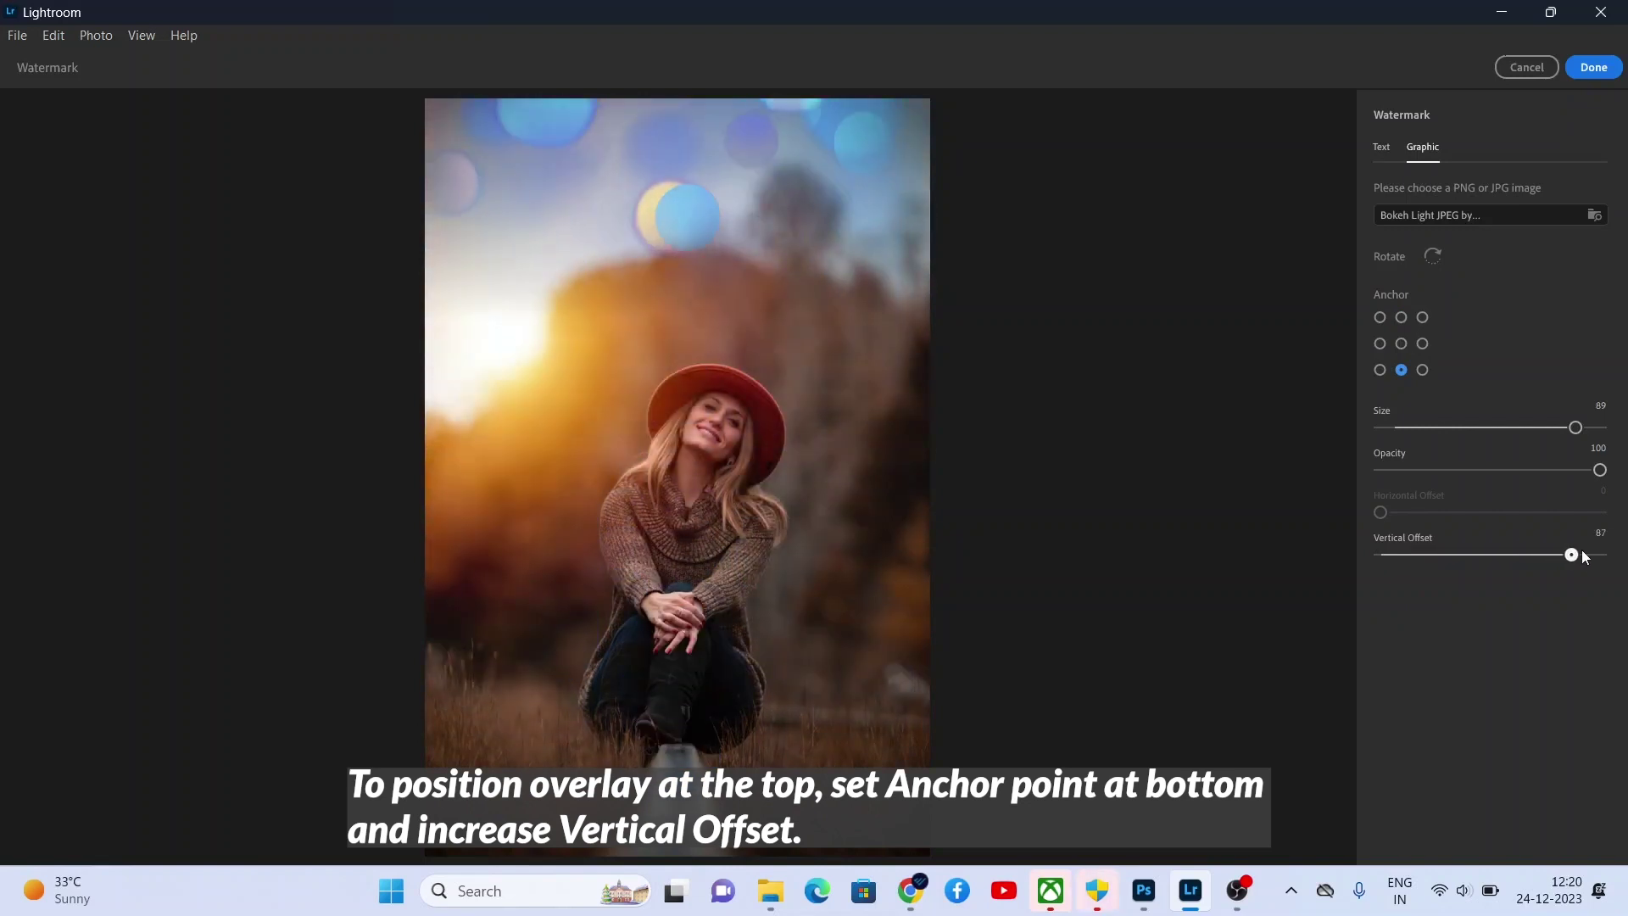
{"action": "mouse_move", "coordinate": [1583, 555]}
{"action": "left_mouse_down"}
{"action": "mouse_move", "coordinate": [1417, 555]}
{"action": "mouse_move", "coordinate": [1421, 528]}
{"action": "mouse_move", "coordinate": [1373, 506]}
{"action": "left_mouse_up"}
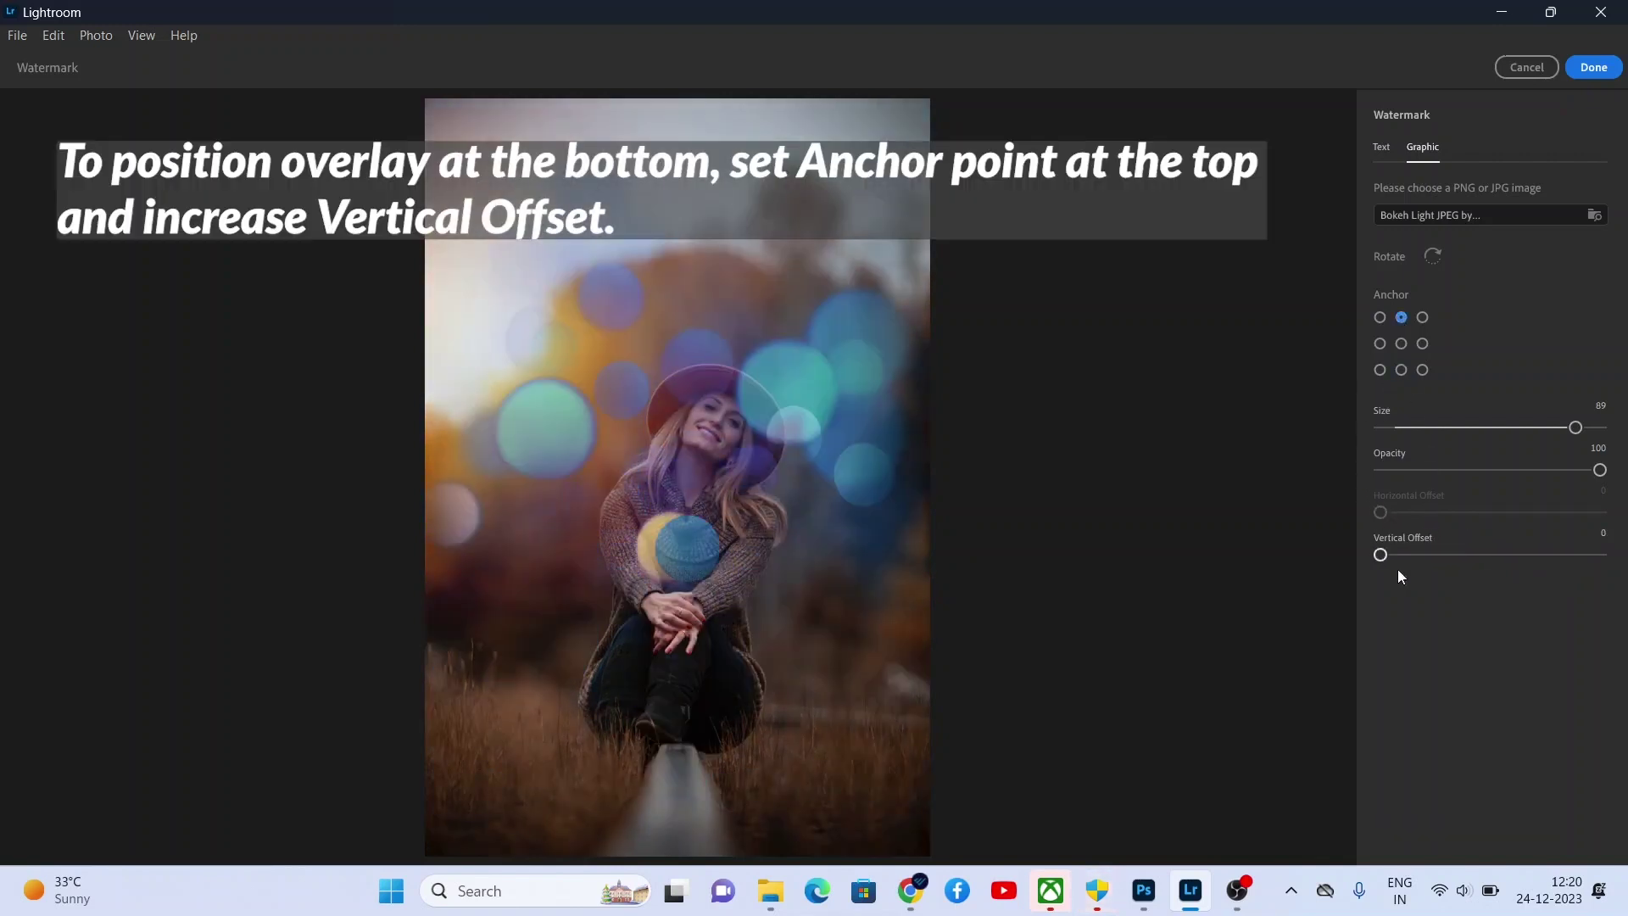
Set the blue watermark's vertical offset to about 58, finish editing, and start exporting
{"action": "left_click_drag", "start_coordinate": [1452, 561], "coordinate": [1523, 565]}
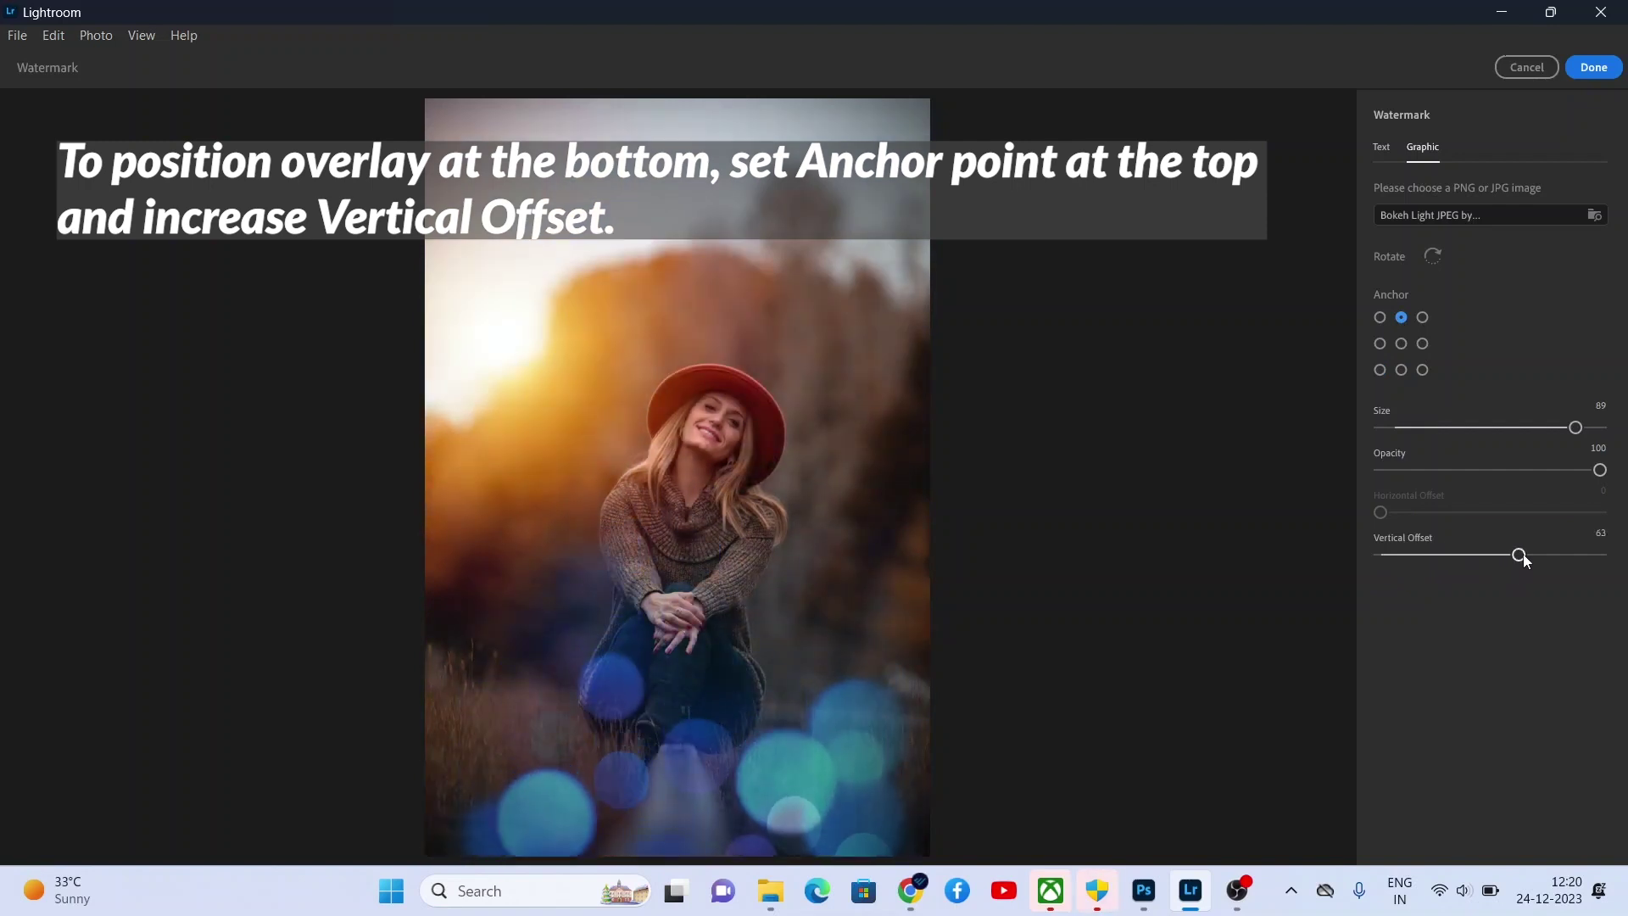
{"action": "left_click_drag", "start_coordinate": [1518, 554], "coordinate": [1507, 556]}
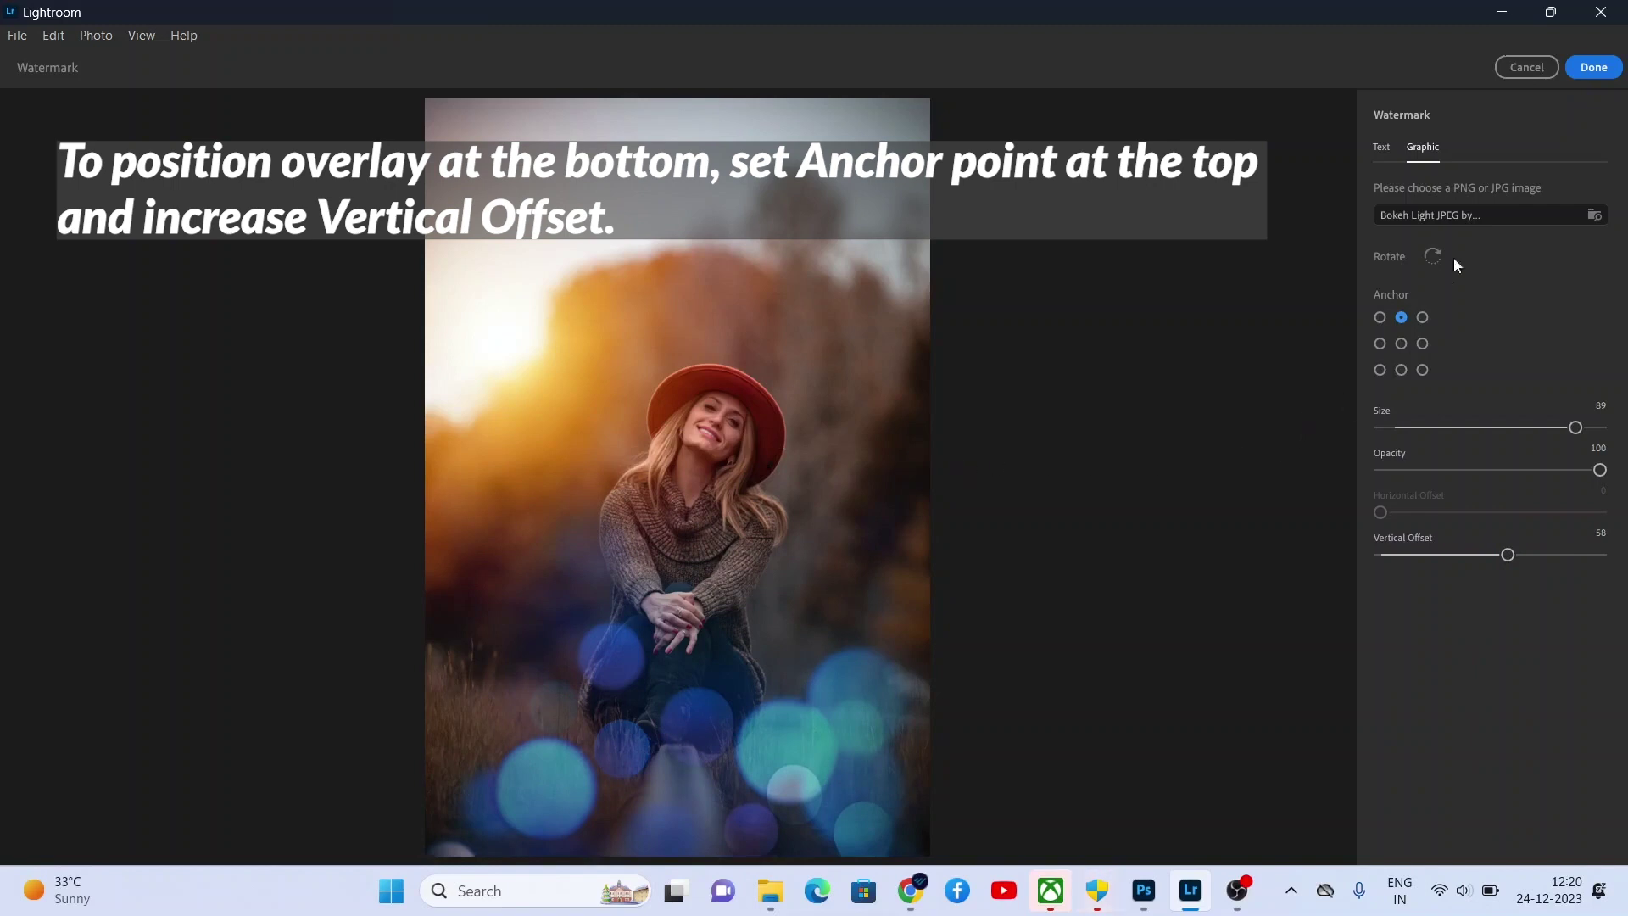
{"action": "left_click", "coordinate": [1607, 69]}
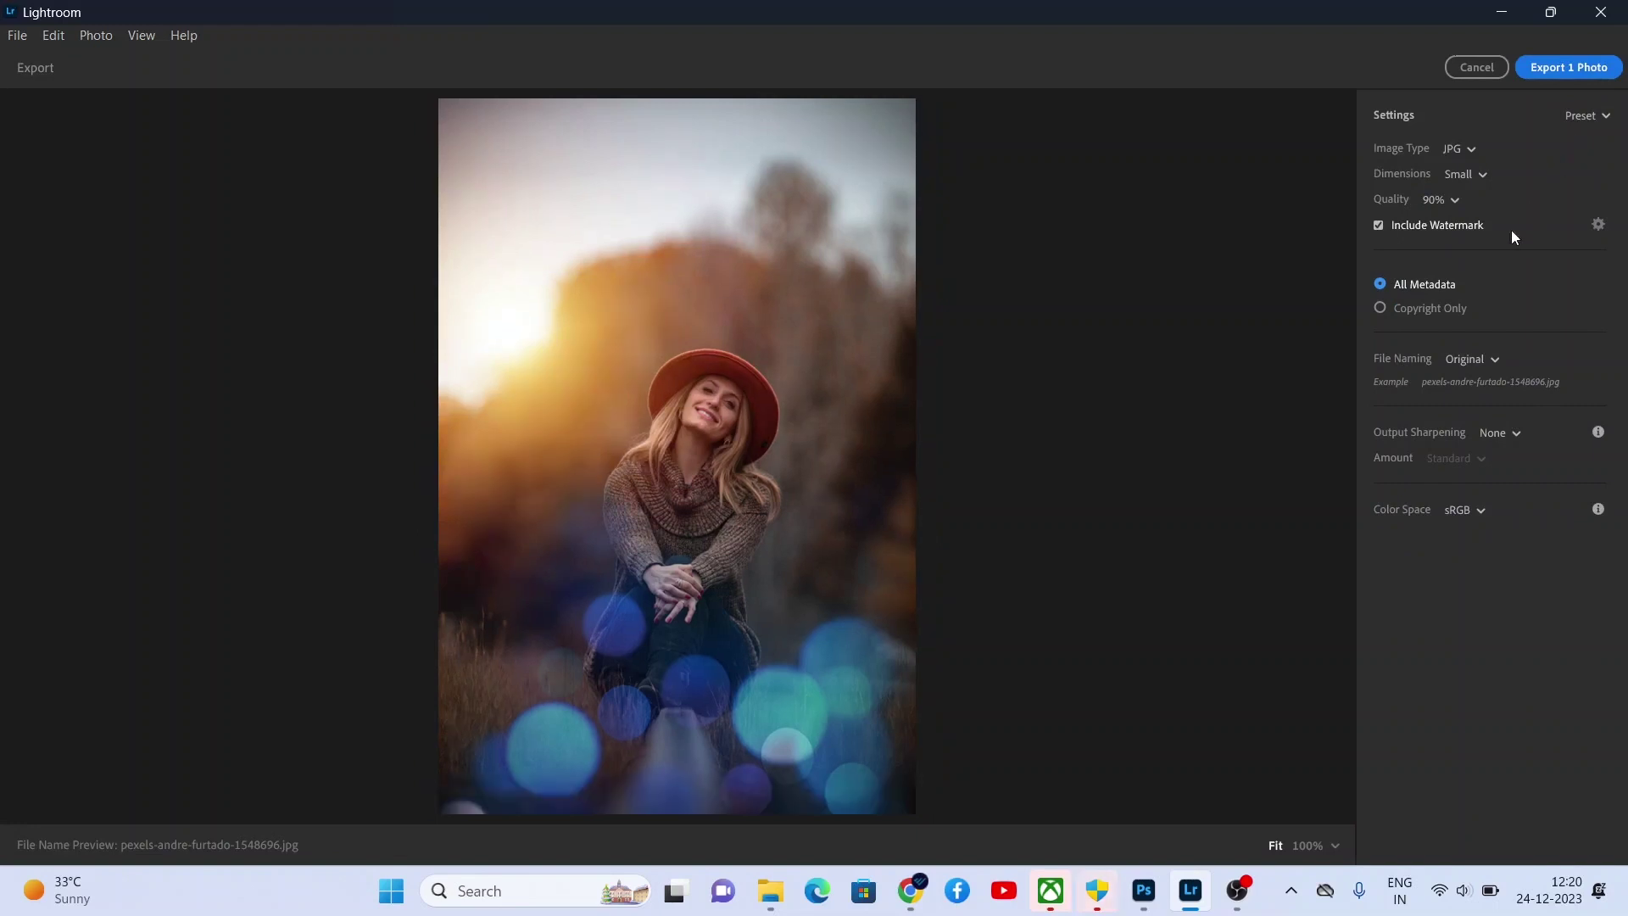
{"action": "left_click", "coordinate": [1583, 66]}
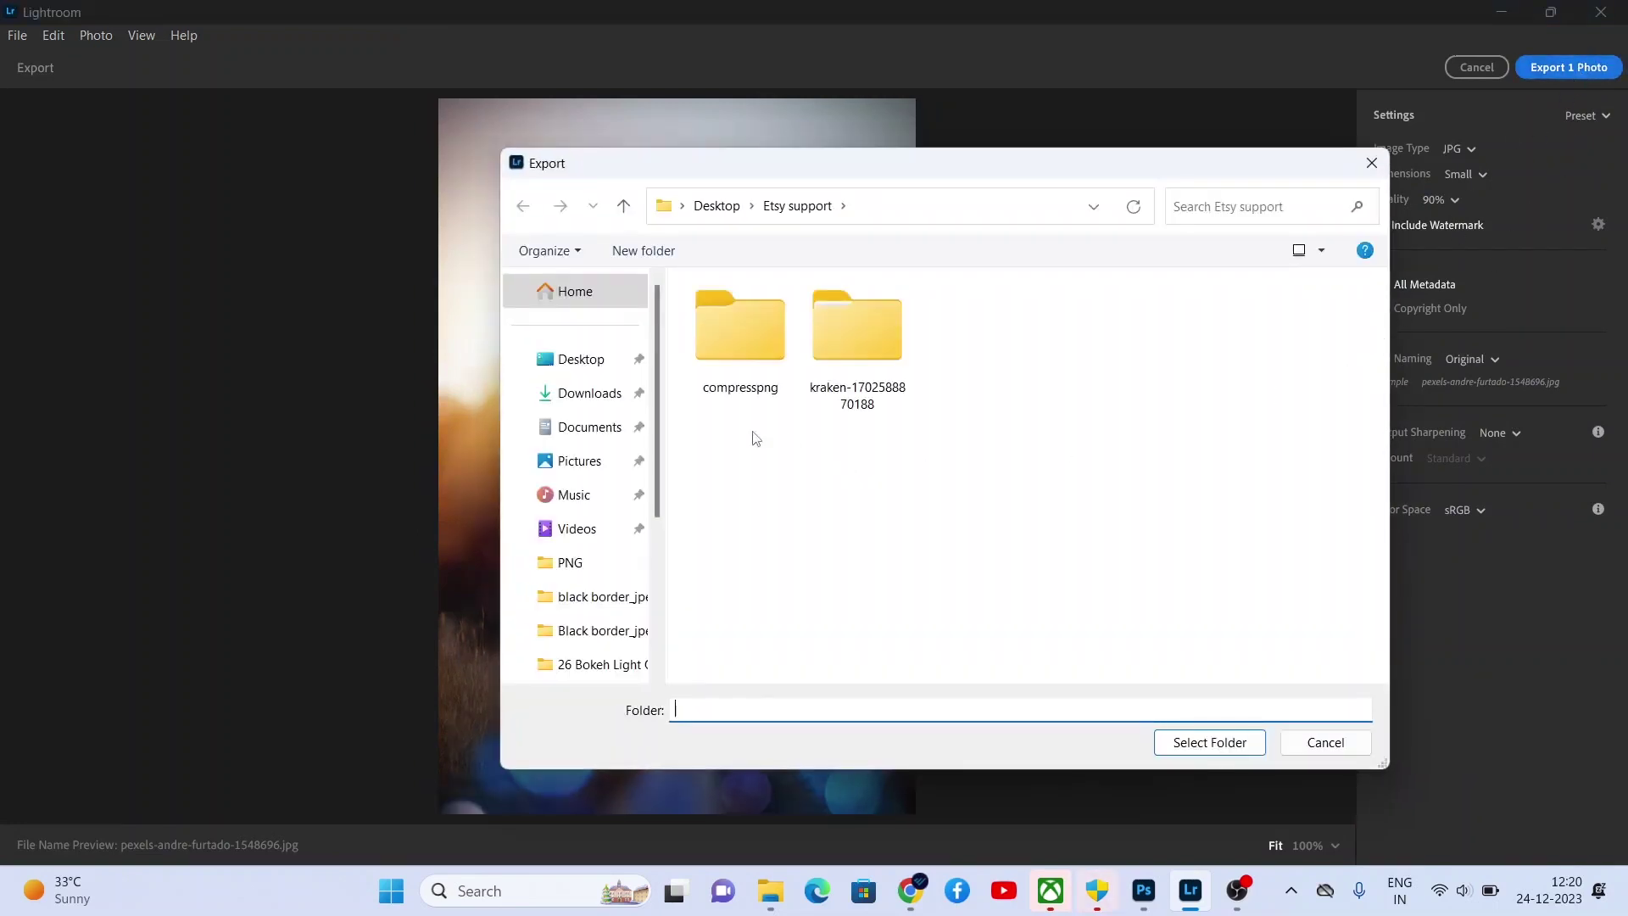
Export the watermarked portrait to the Photoshop Overlays folder, then show the desktop
{"action": "left_click", "coordinate": [603, 664]}
{"action": "left_click", "coordinate": [763, 207]}
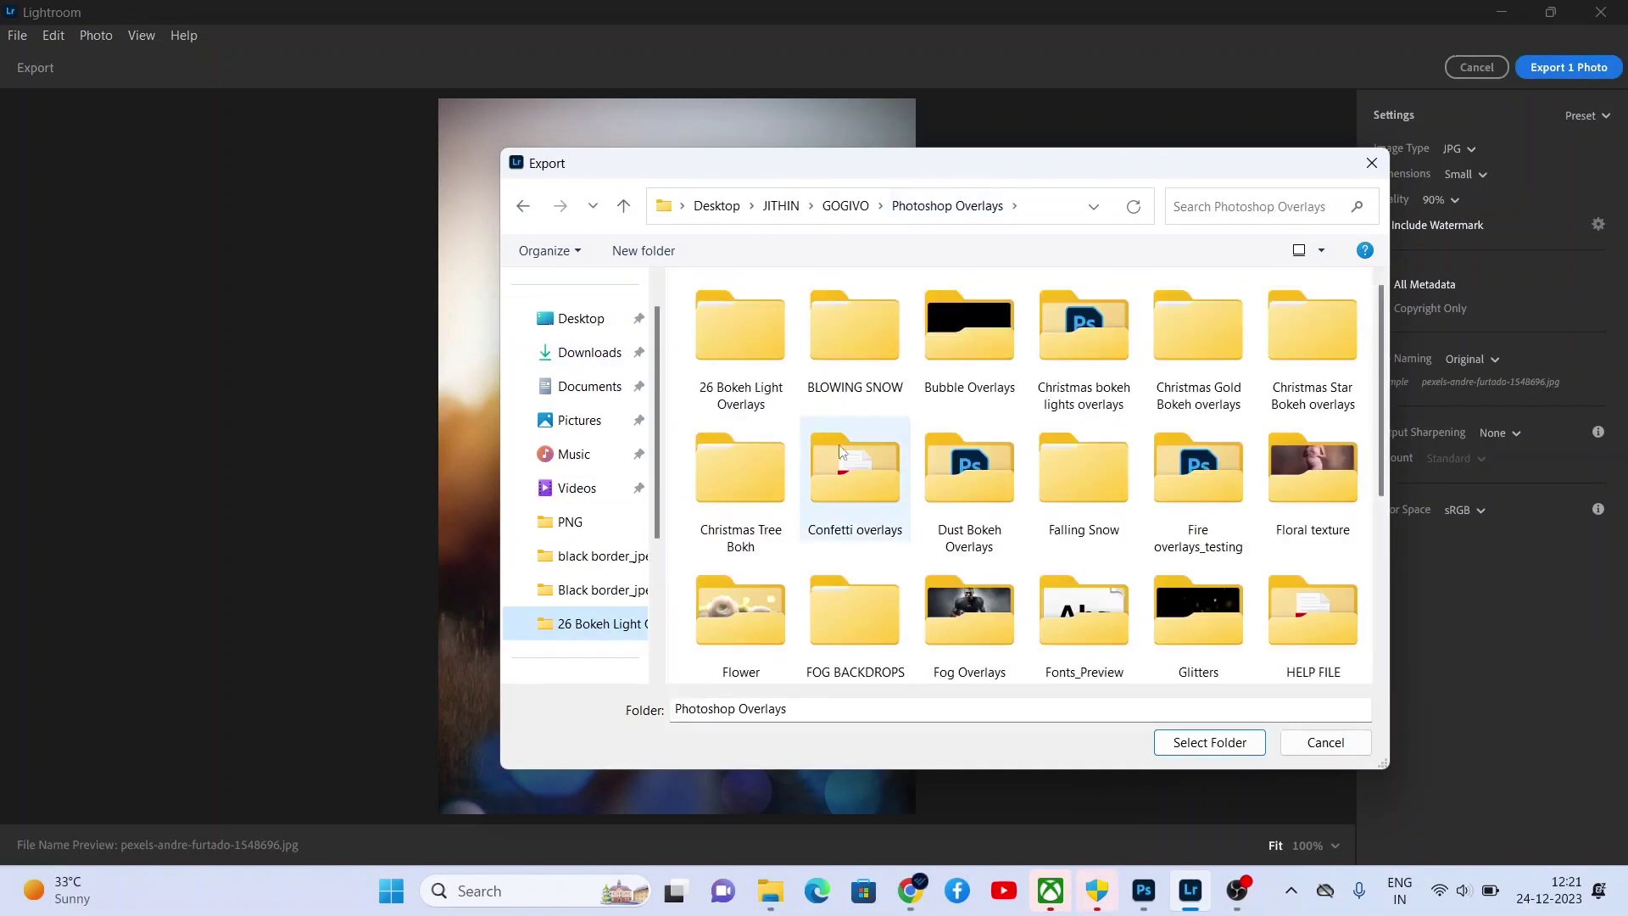
{"action": "left_click", "coordinate": [1208, 741]}
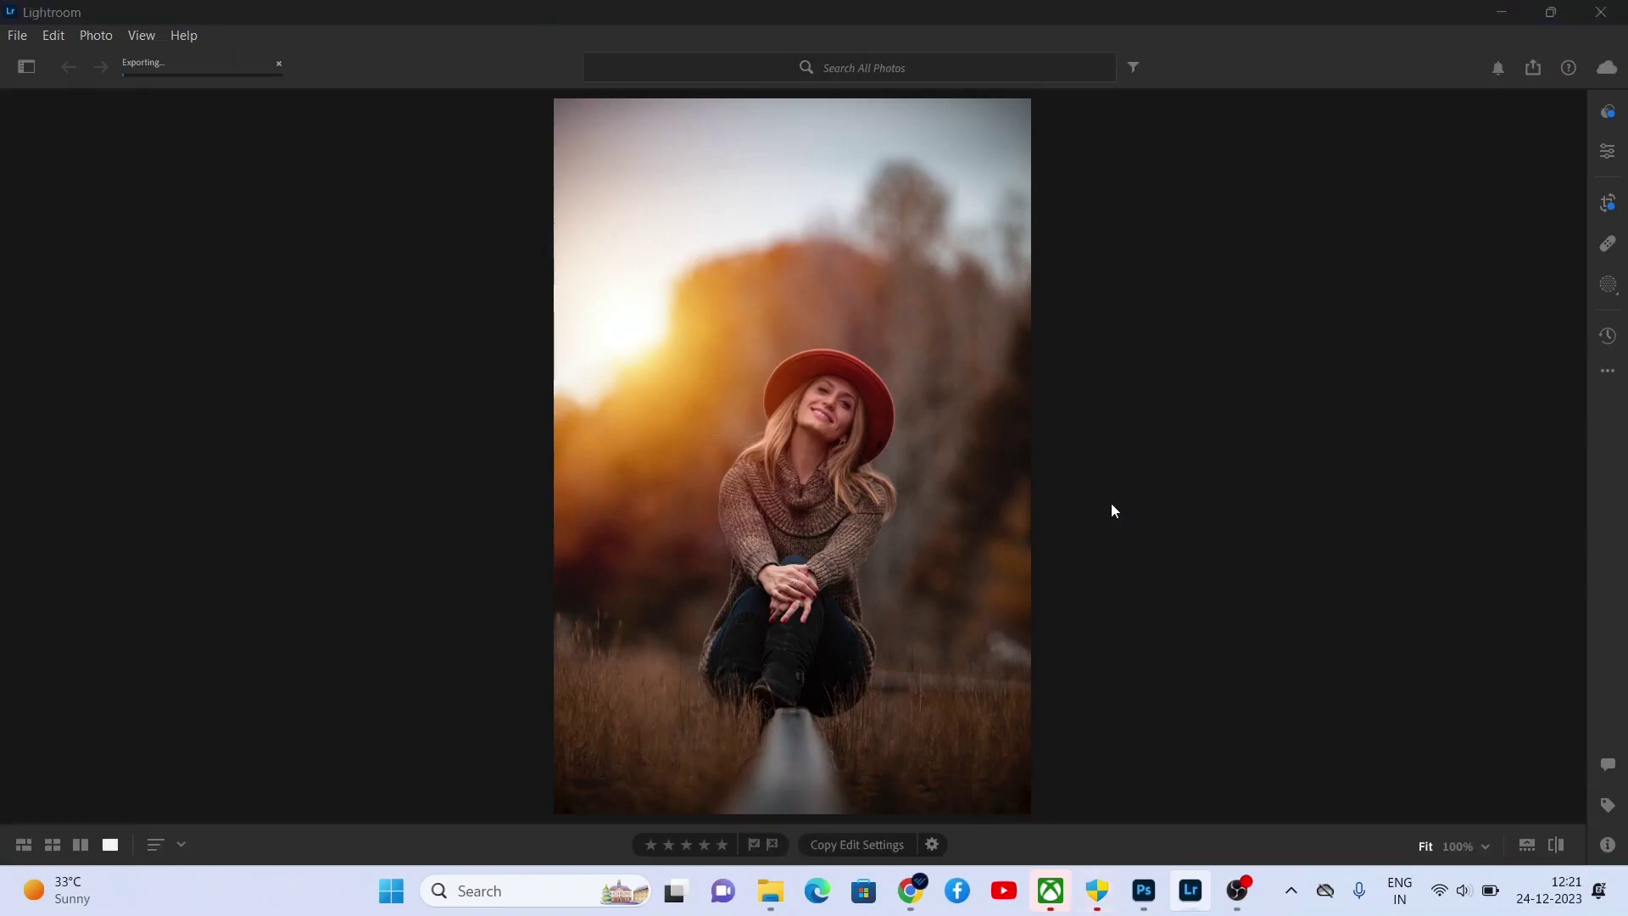
{"action": "key", "text": "super+d"}
Open pexels-andre-furtado-1548696 JPG from the Photoshop Overlays folder, shown as large icons
{"action": "left_click", "coordinate": [772, 890]}
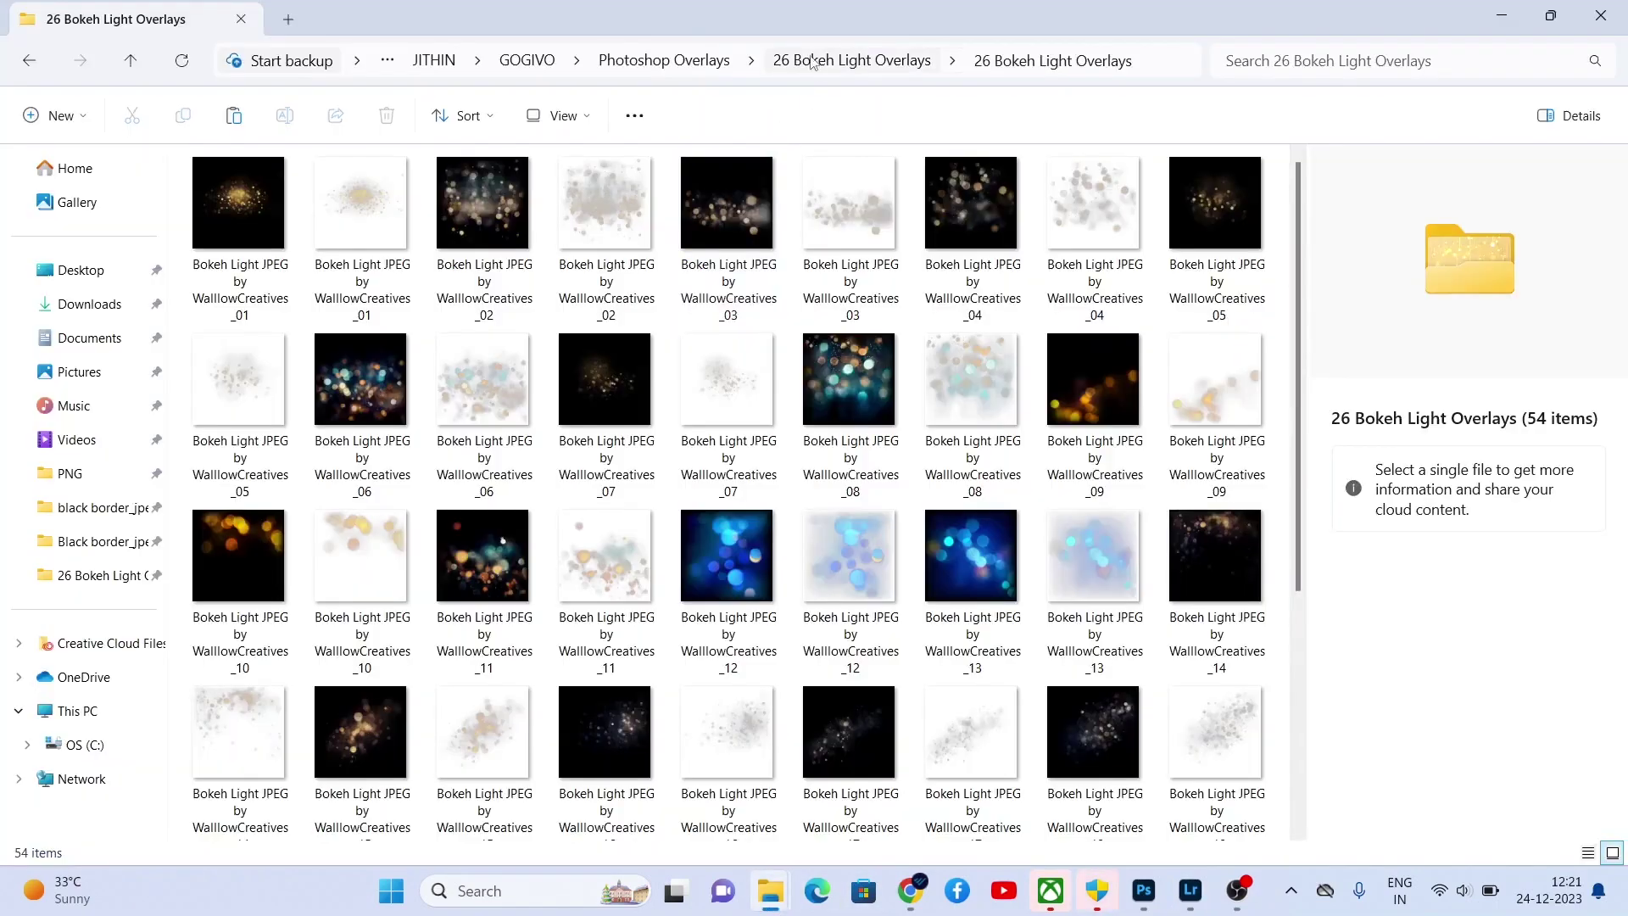
{"action": "left_click", "coordinate": [851, 59]}
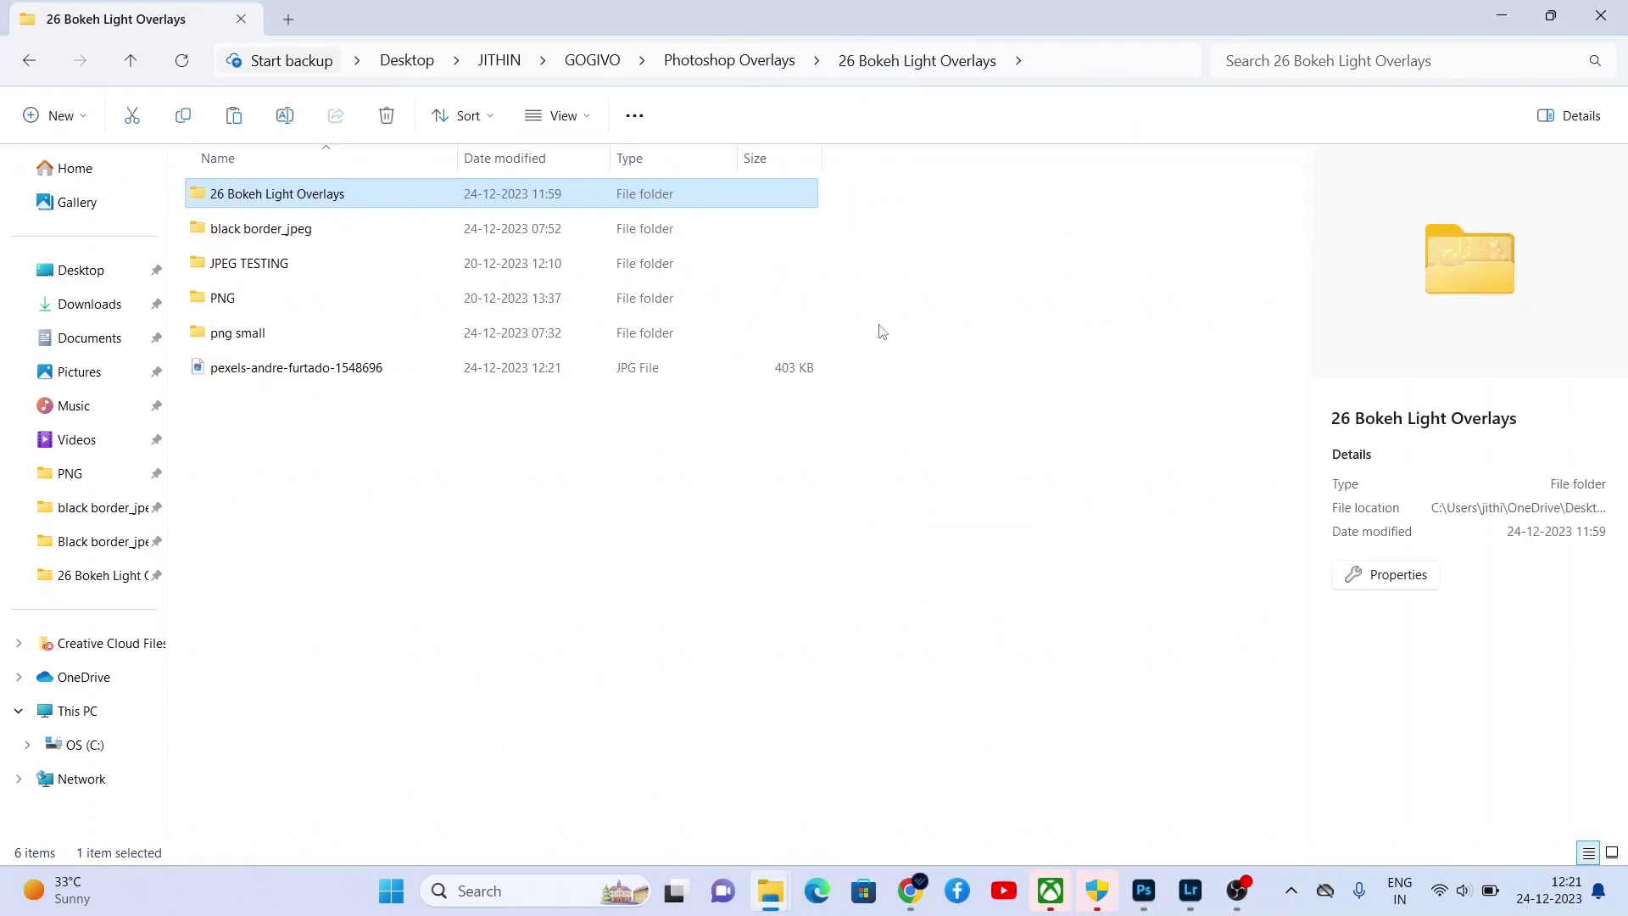
{"action": "left_click", "coordinate": [589, 118]}
{"action": "left_click", "coordinate": [588, 165]}
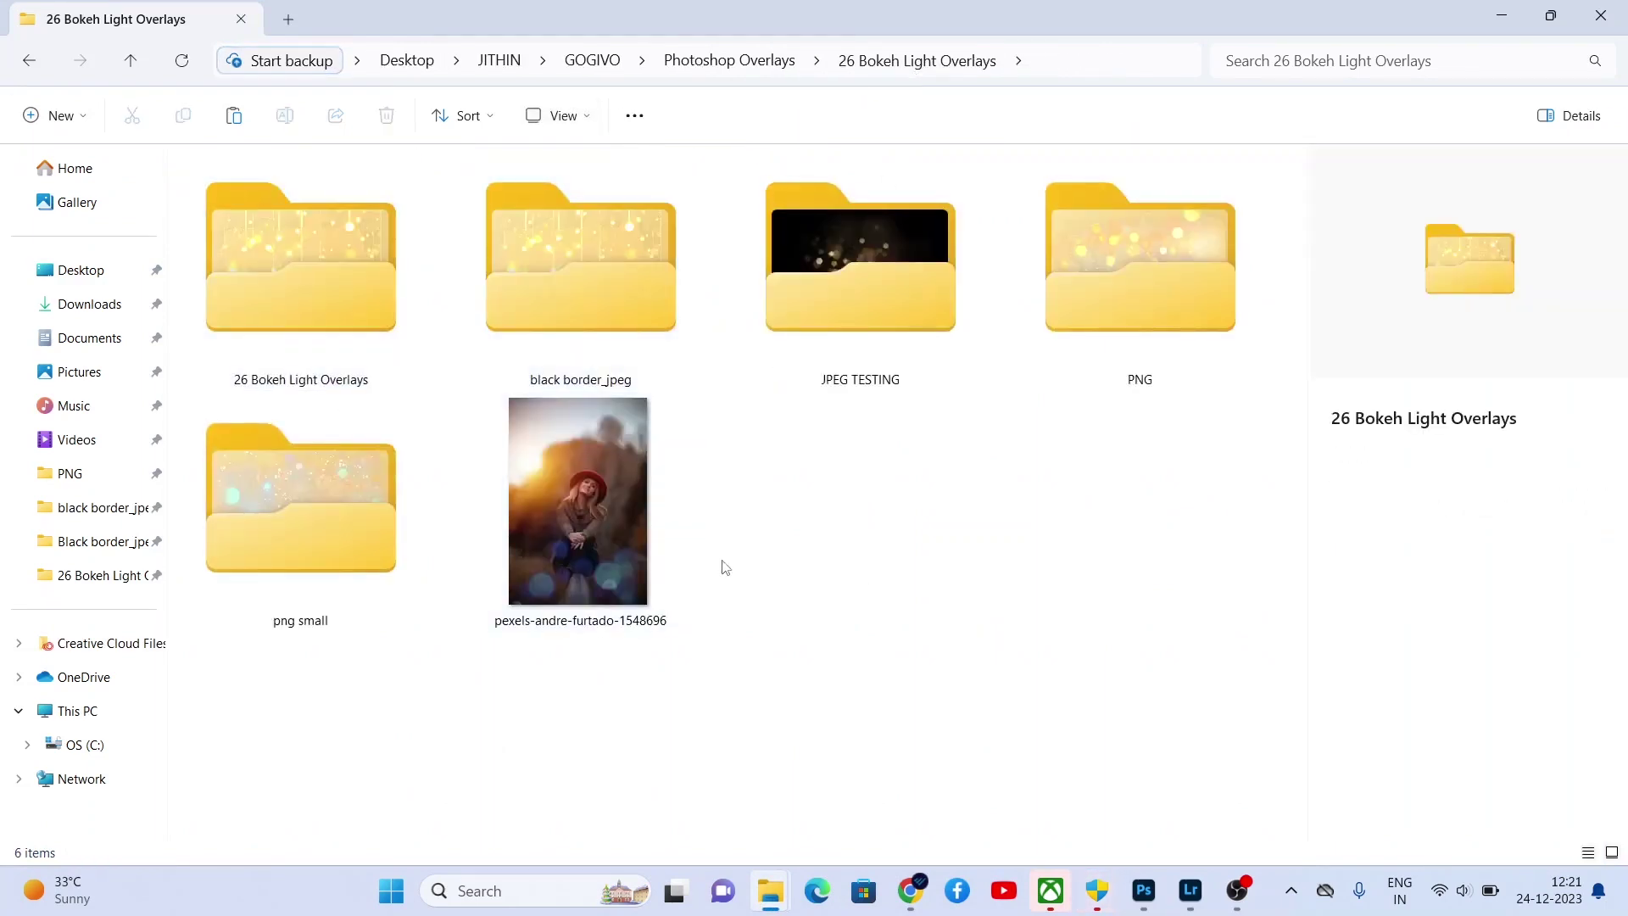
{"action": "double_click", "coordinate": [614, 549]}
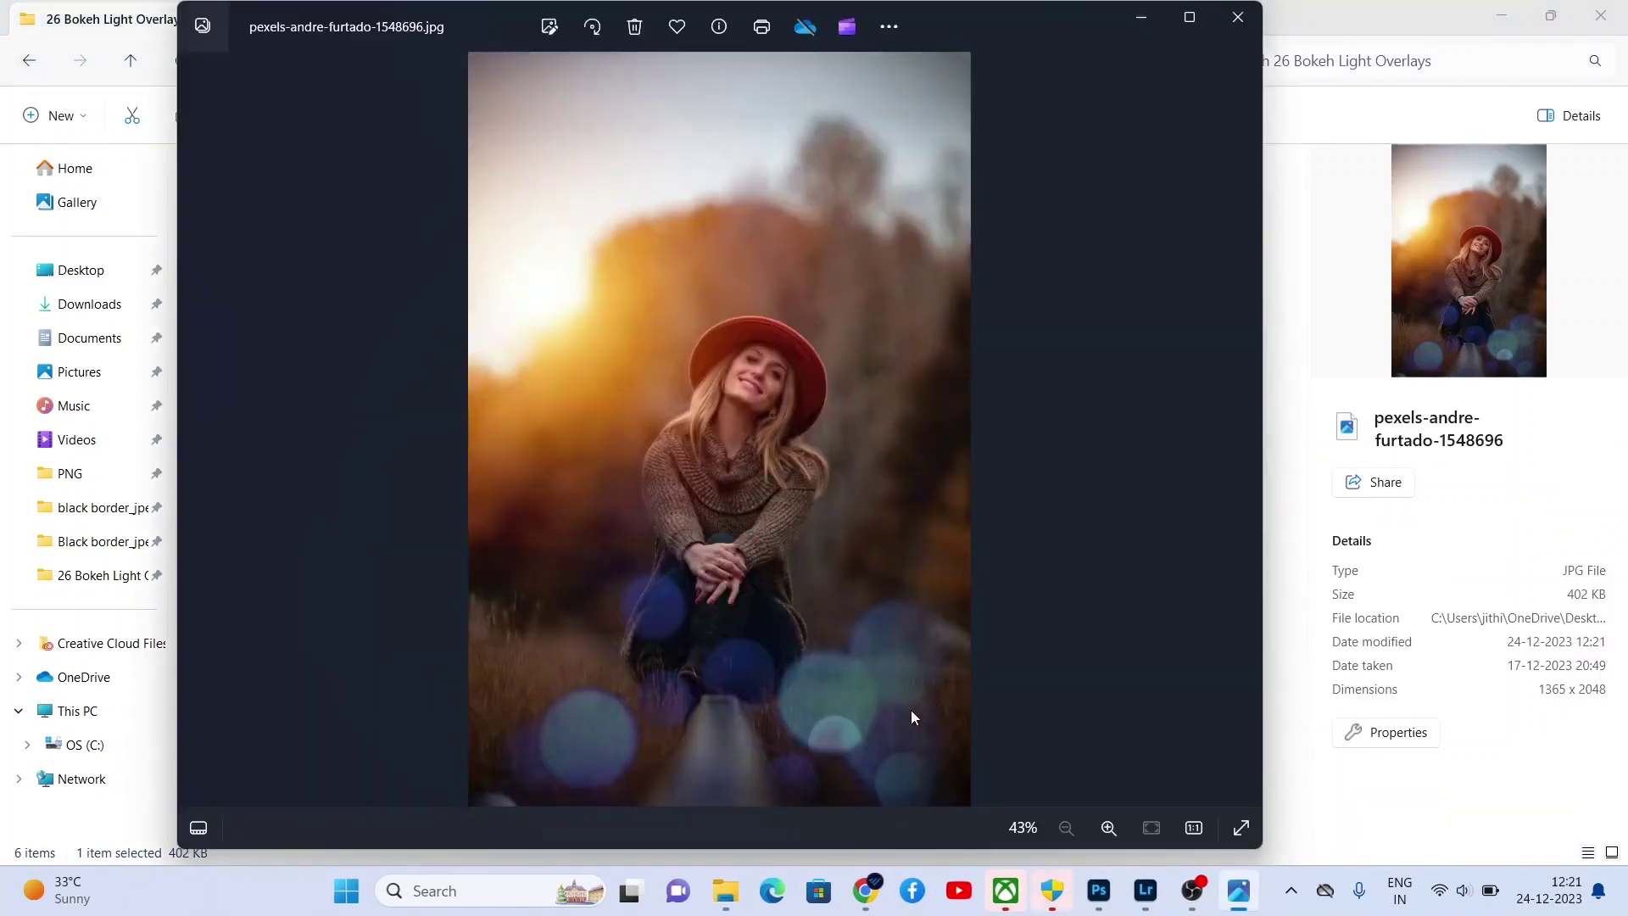
Maximize the Photos window so the exported portrait and its blue bokeh lights fill the screen
{"action": "left_click", "coordinate": [1188, 16]}
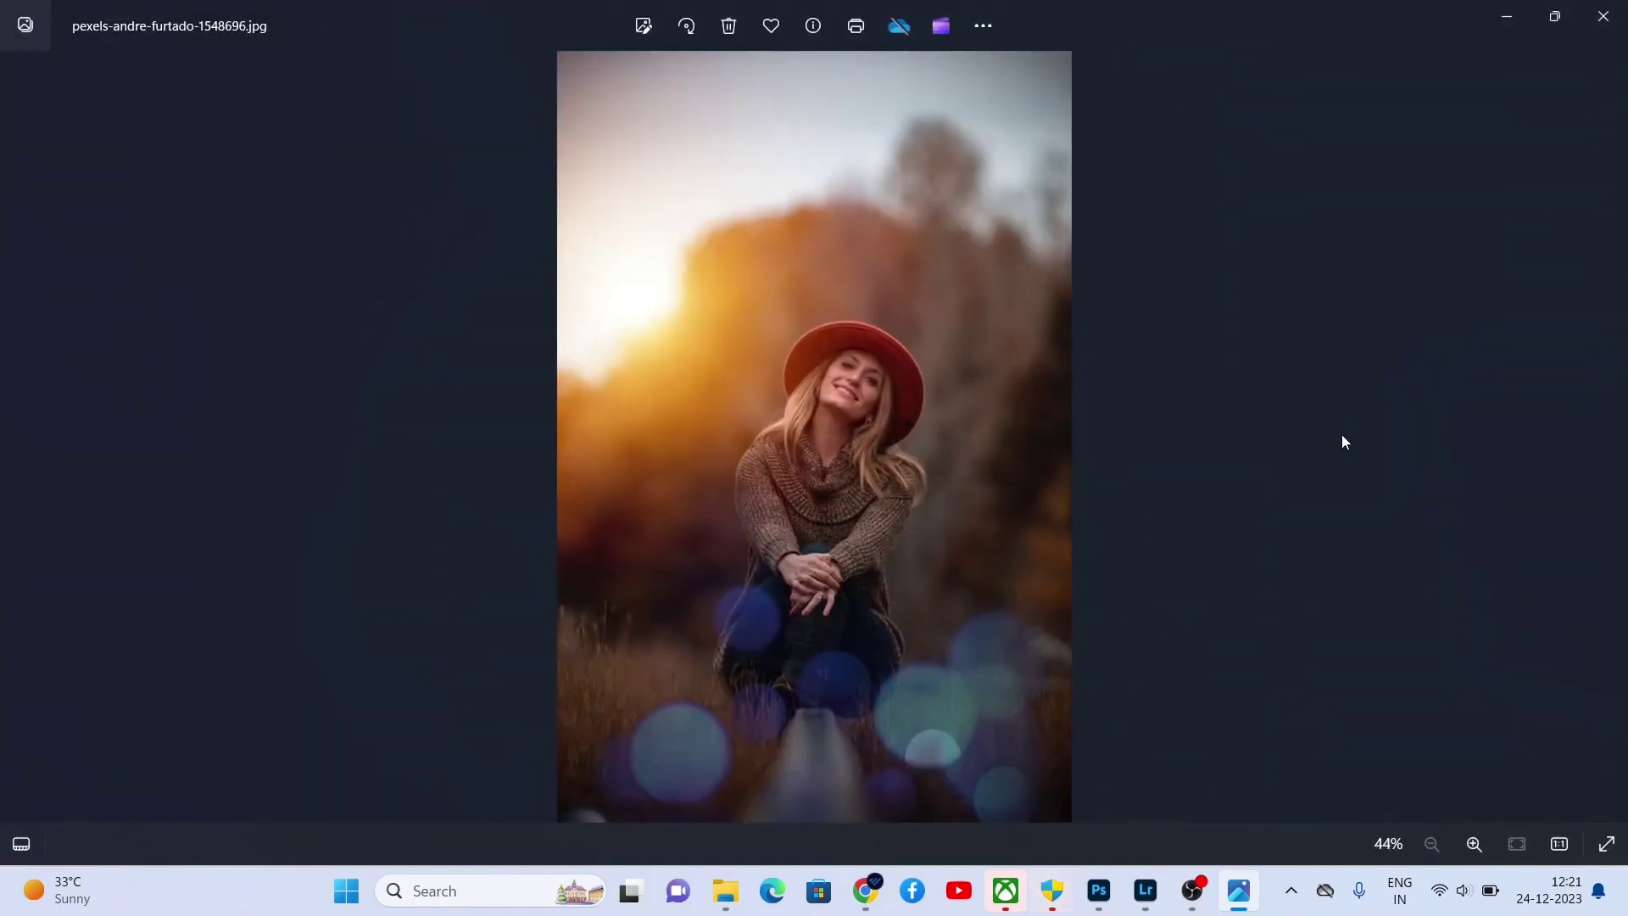